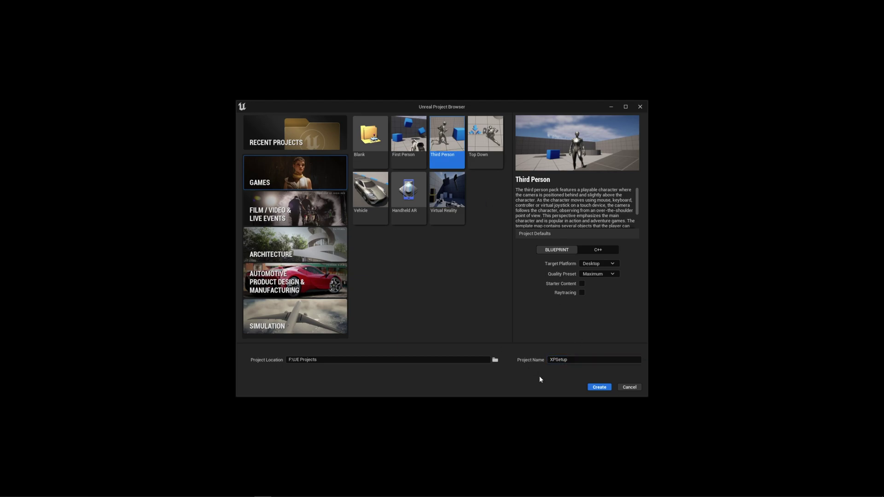
# Step: Create the XPSetup project from the Third Person template and open the ThirdPerson Blueprints folder
pyautogui.click(596, 389)
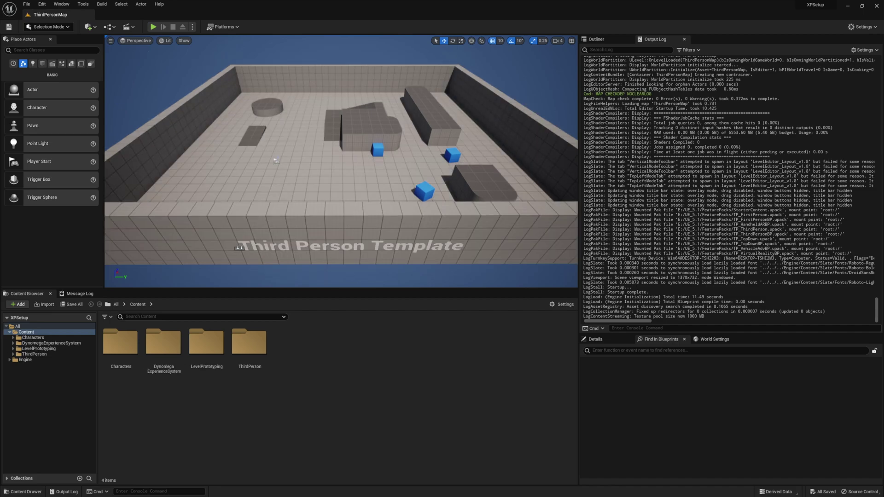
pyautogui.doubleClick(163, 350)
pyautogui.doubleClick(120, 353)
pyautogui.doubleClick(120, 355)
pyautogui.click(33, 337)
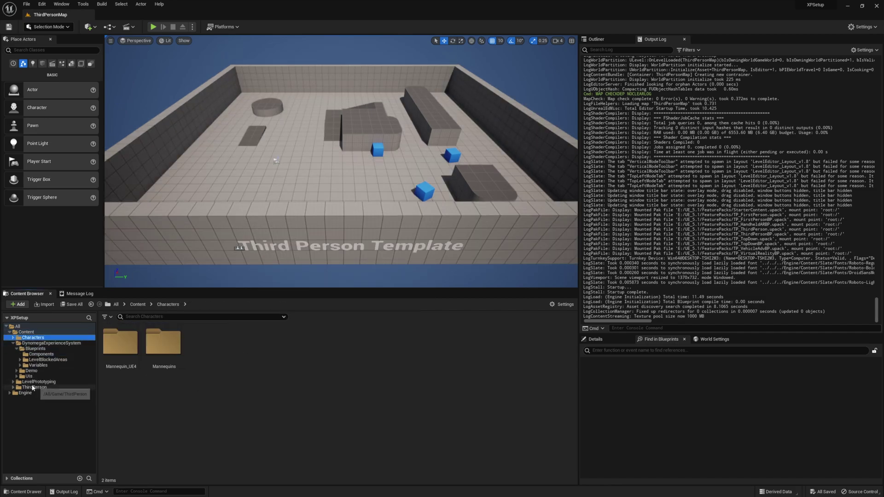
pyautogui.doubleClick(35, 388)
pyautogui.click(33, 393)
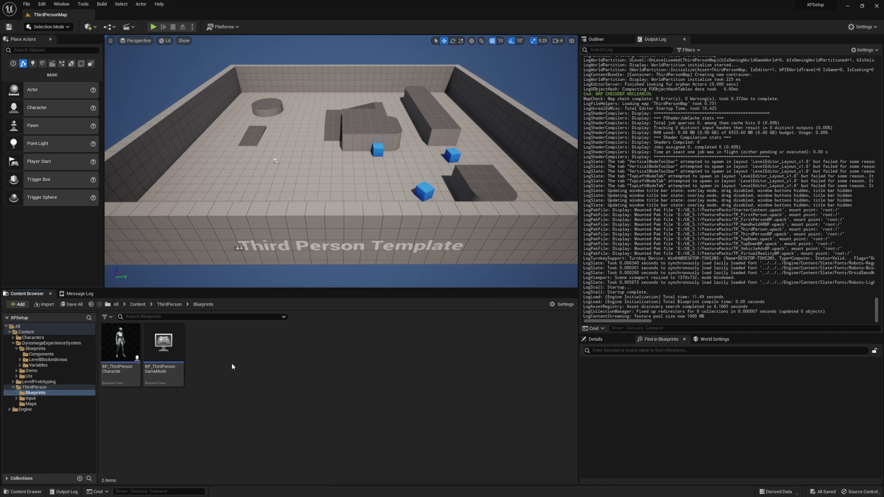
# Step: Create a Player Controller blueprint class named BP_ThirdPersonController in the Blueprints folder
pyautogui.rightClick(220, 356)
pyautogui.click(257, 165)
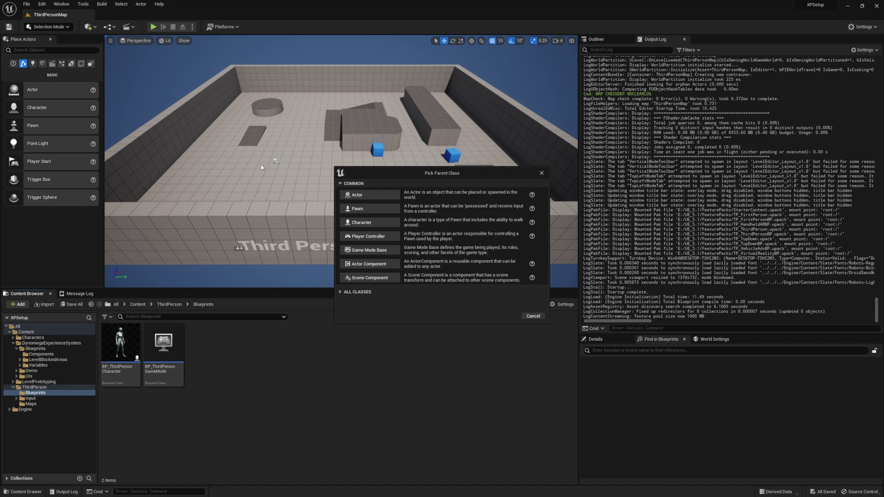
pyautogui.click(368, 236)
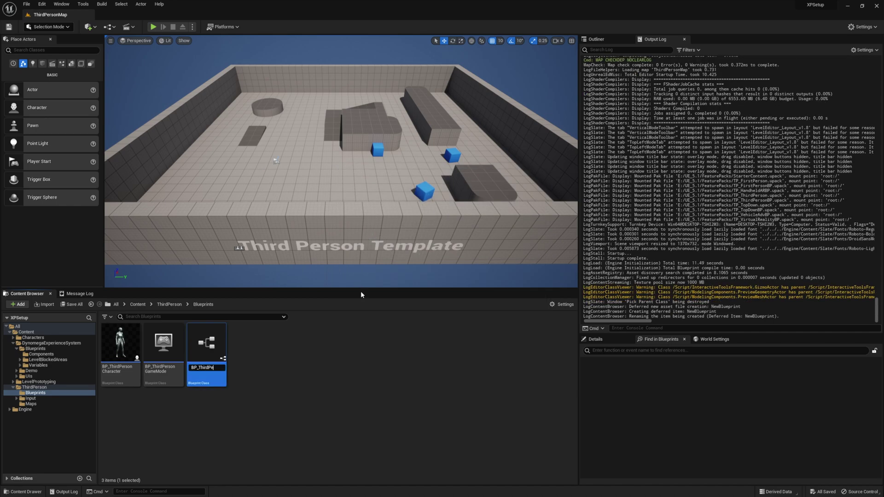
pyautogui.write('BP_ThirdPersonController')
pyautogui.press('Return')
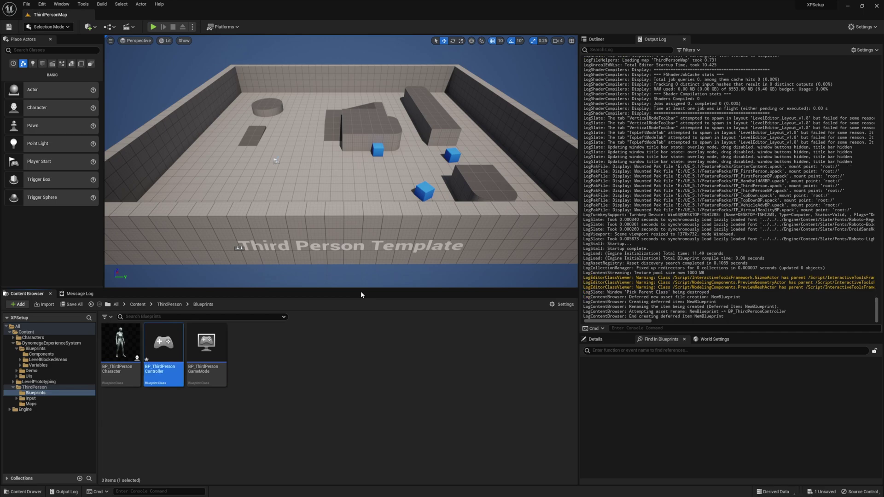
# Step: Set the Player Controller Class of BP_ThirdPersonGameMode to BP_ThirdPersonController, then save and close the game mode
pyautogui.click(220, 377)
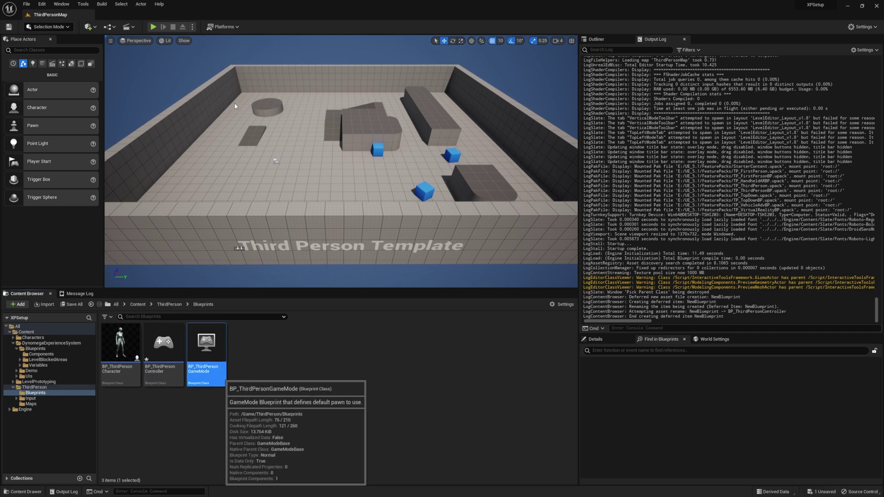
pyautogui.doubleClick(220, 376)
pyautogui.click(375, 137)
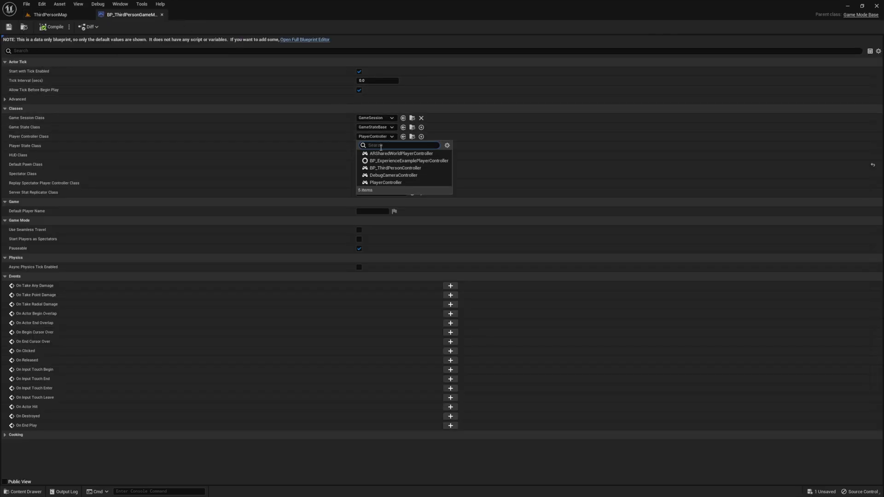
pyautogui.click(379, 169)
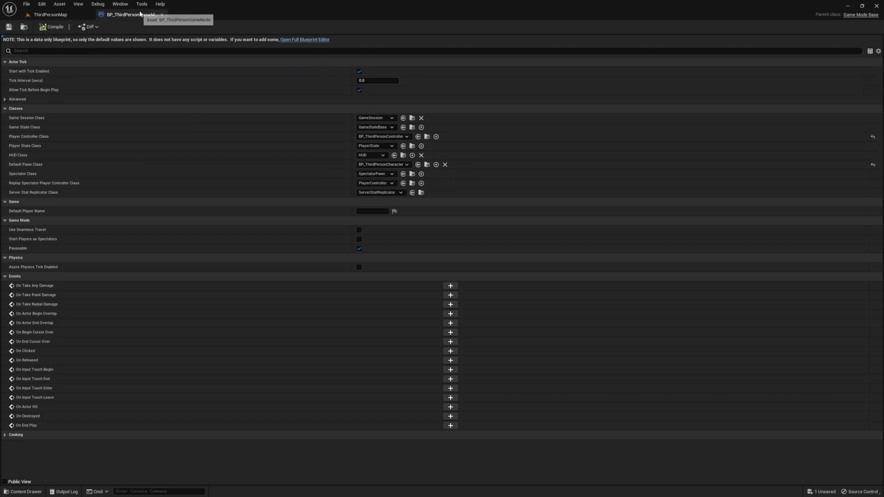
pyautogui.click(164, 17)
# Step: Add the AC Experience System component to BP_ThirdPersonController and compile the blueprint
pyautogui.doubleClick(180, 371)
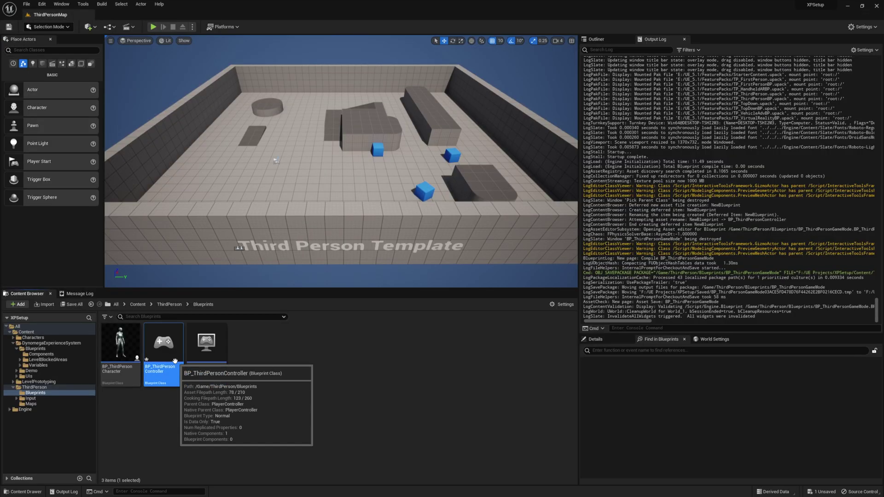
pyautogui.click(22, 49)
pyautogui.write('exp')
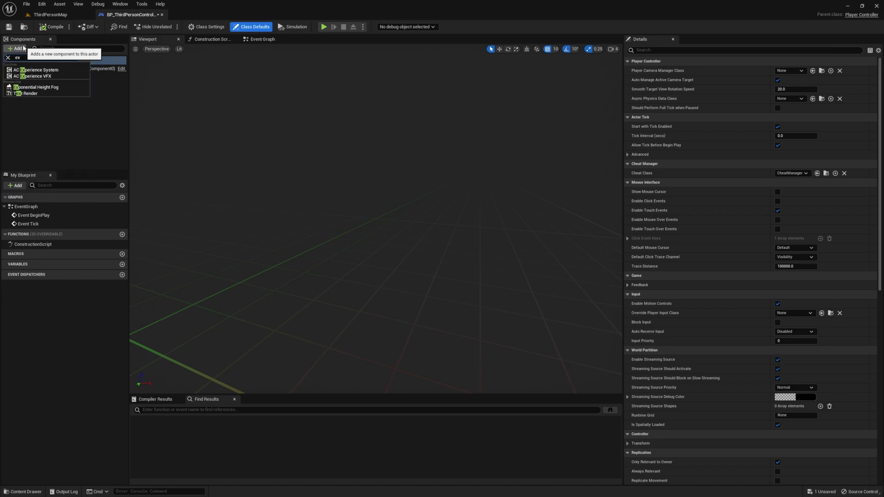
pyautogui.click(54, 70)
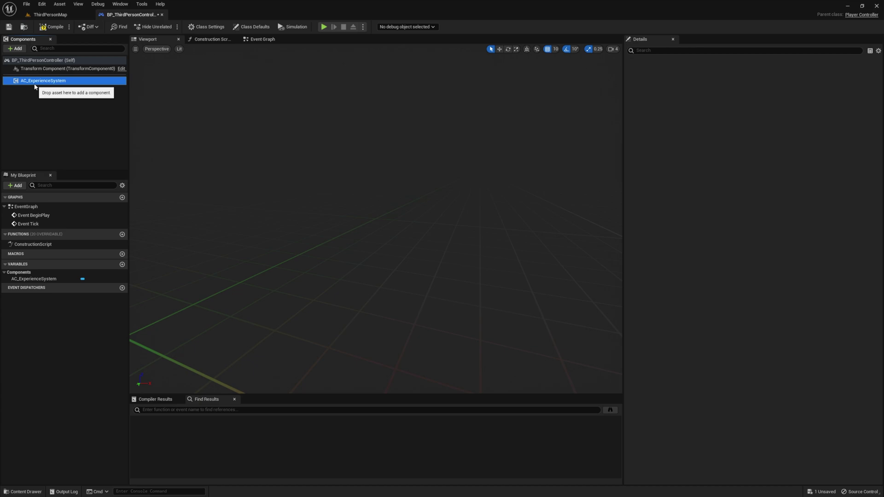
pyautogui.click(56, 28)
# Step: Play-test ThirdPersonMap, inspect the Experience Levels window, and stop the session
pyautogui.click(51, 15)
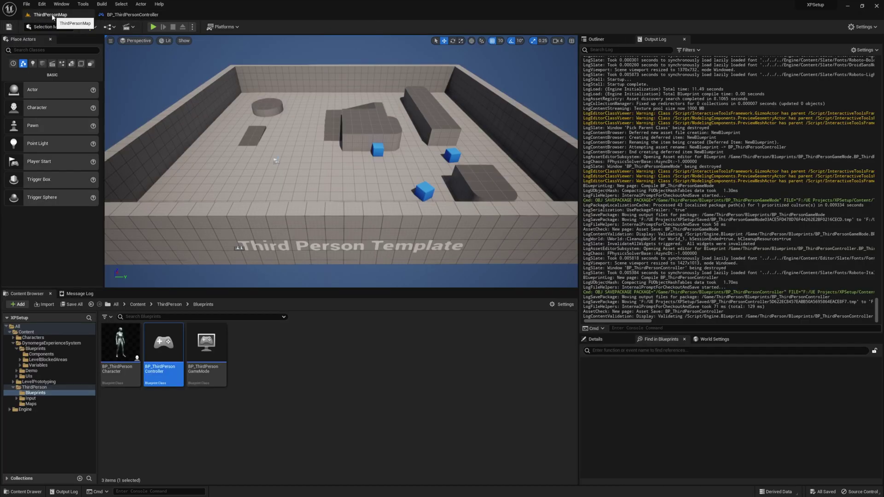
pyautogui.click(153, 27)
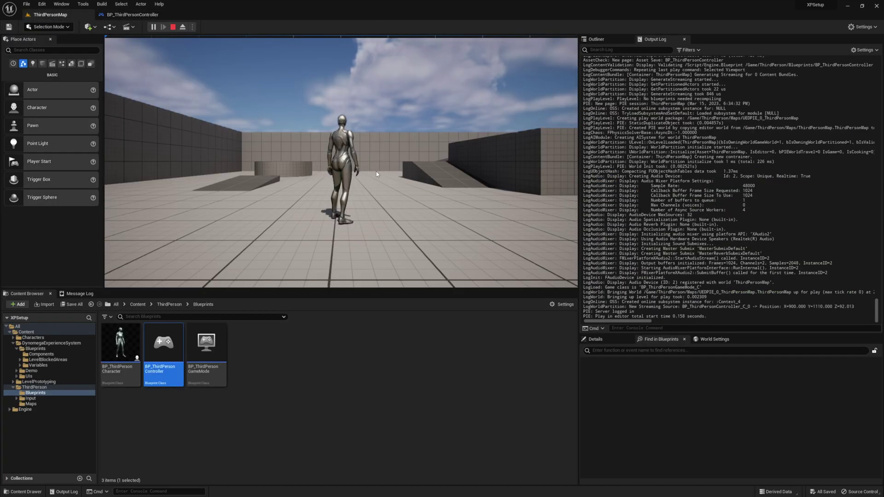
pyautogui.click(339, 37)
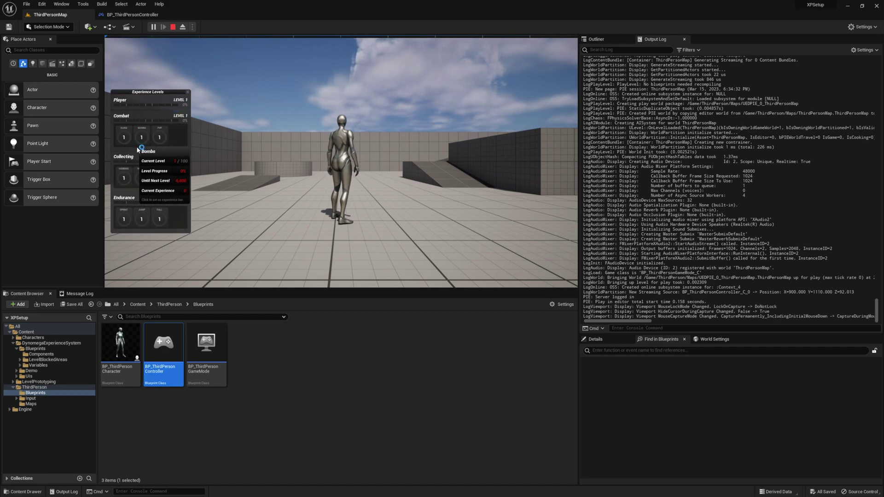
pyautogui.press('Tab')
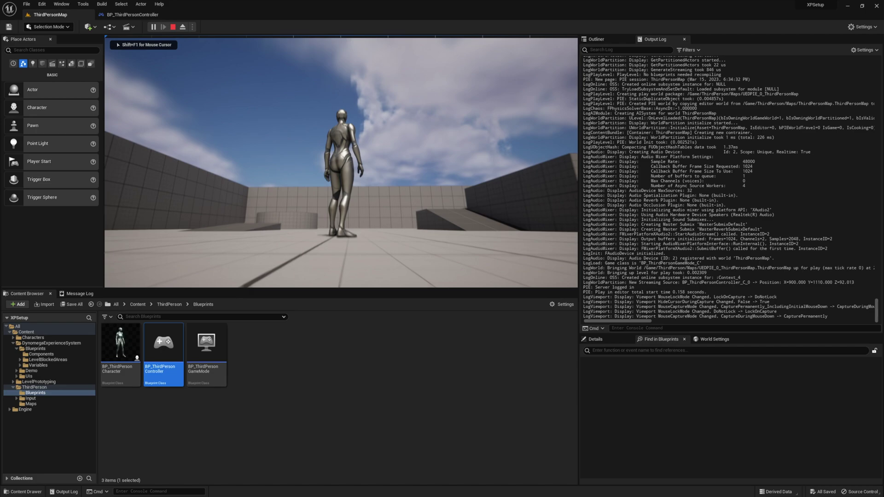
pyautogui.press('d')
pyautogui.press('Escape')
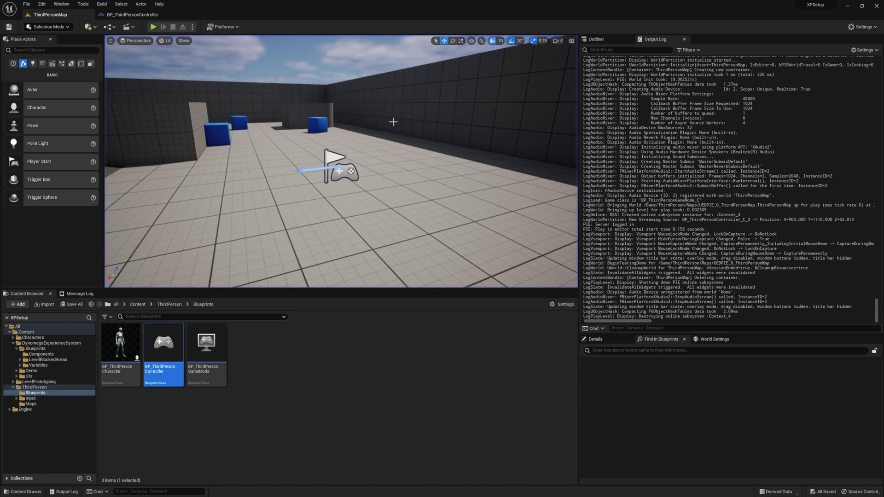
# Step: Delete all default event nodes from the BP_ThirdPersonController event graph
pyautogui.click(128, 19)
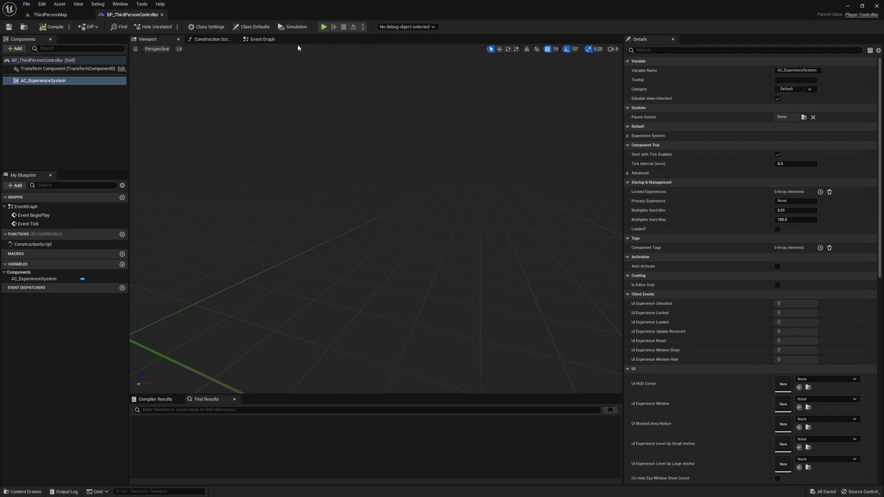
pyautogui.click(262, 39)
pyautogui.moveTo(314, 114); pyautogui.dragTo(491, 316)
pyautogui.press('Delete')
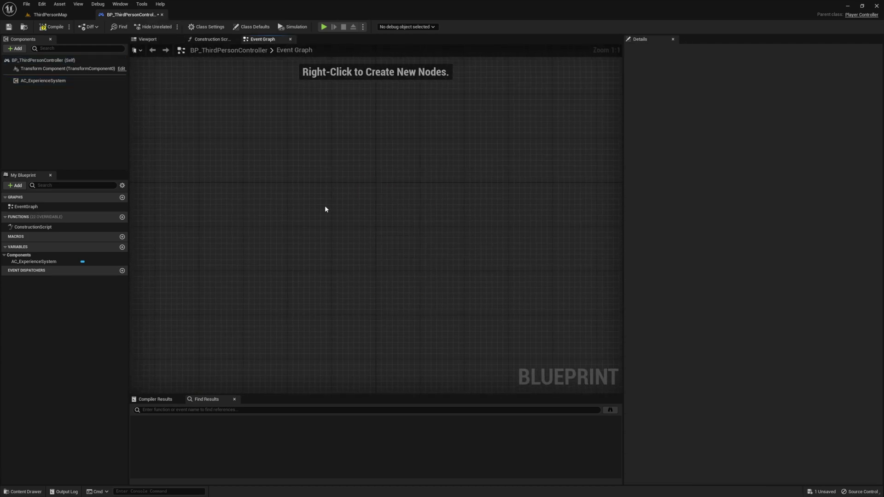
# Step: Add an X keyboard event node to the empty event graph
pyautogui.rightClick(325, 209)
pyautogui.write('key x')
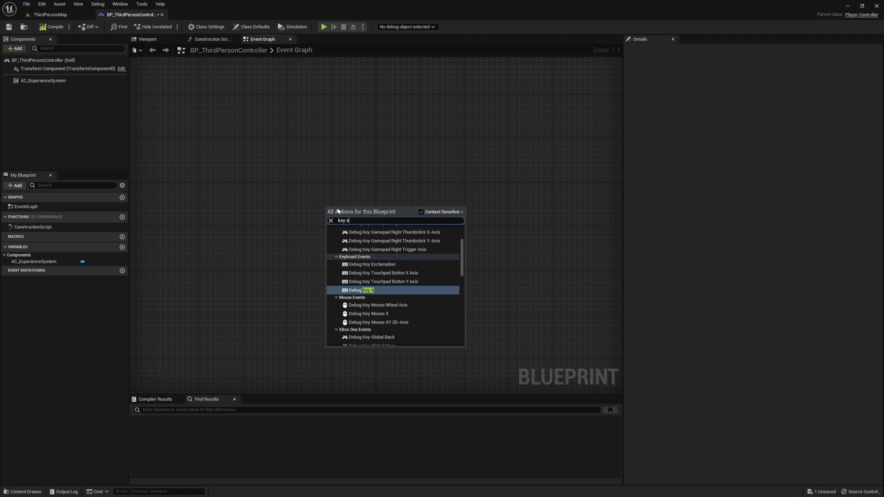
pyautogui.scroll(-10, 354, 314)
pyautogui.click(357, 275)
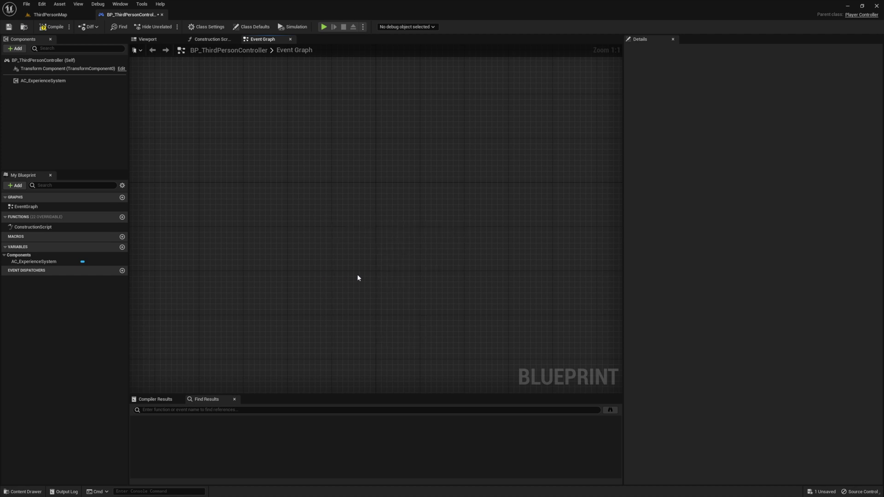
# Step: Call Show Experience Window on AC_ExperienceSystem from the X key's Pressed output and test it in a play session
pyautogui.moveTo(40, 81); pyautogui.dragTo(347, 220)
pyautogui.write('show')
pyautogui.click(473, 343)
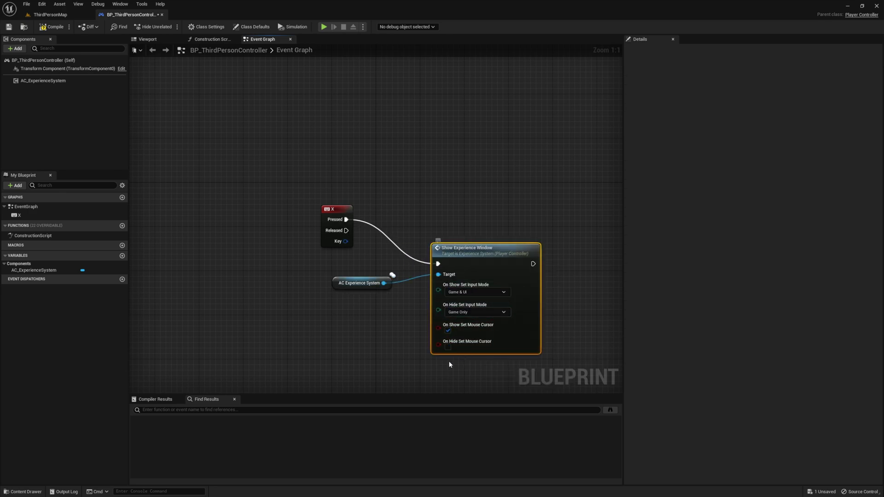
pyautogui.click(323, 26)
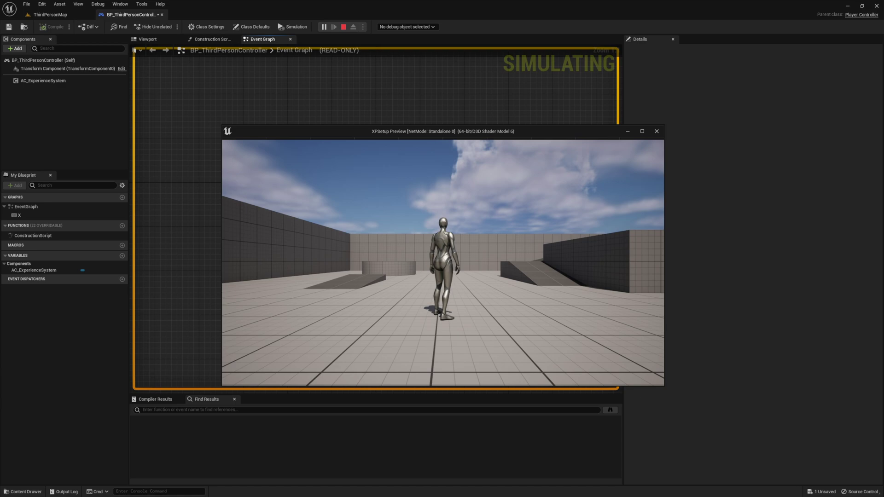
pyautogui.press('x')
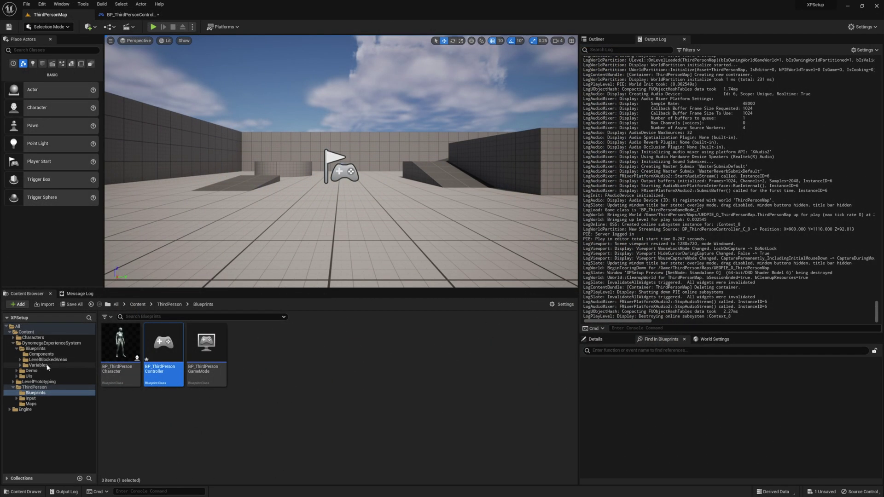
# Step: Open the DT_Experiences data table from the experience system's Variables folder
pyautogui.doubleClick(46, 366)
pyautogui.click(42, 376)
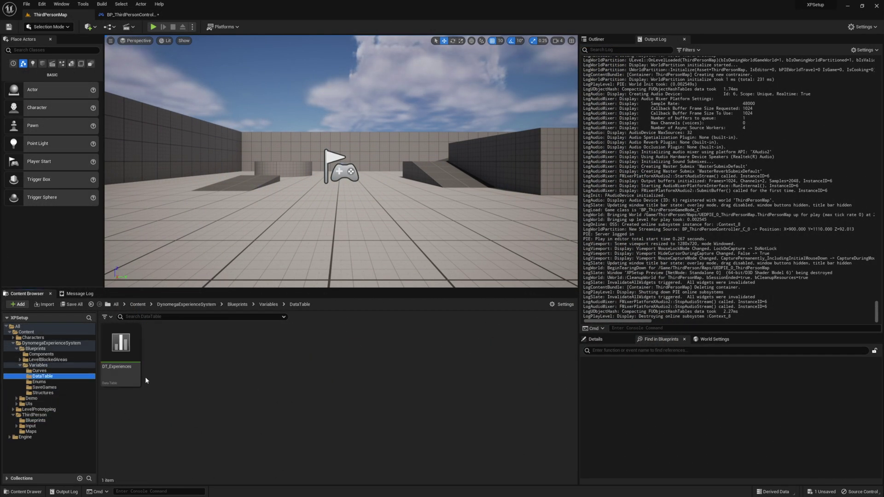
pyautogui.doubleClick(121, 354)
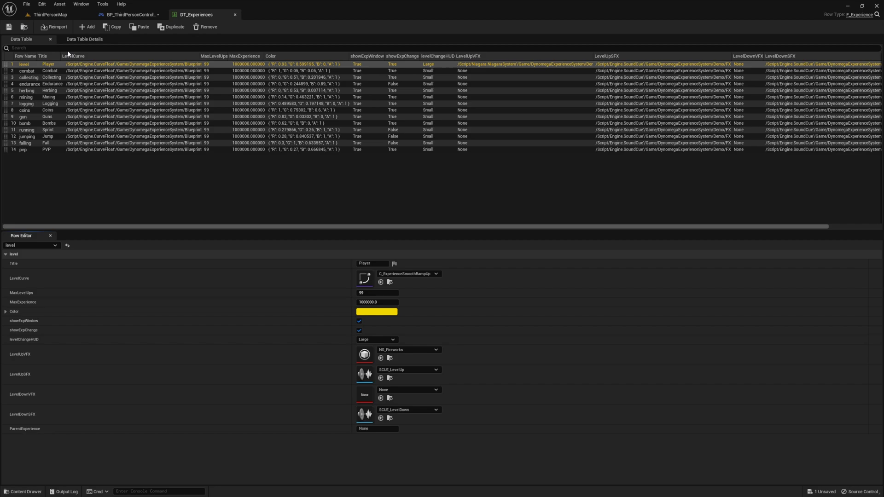
# Step: Examine the settings of the individual experience rows in DT_Experiences, from collecting down to pvp, including each ParentExperience
pyautogui.click(92, 77)
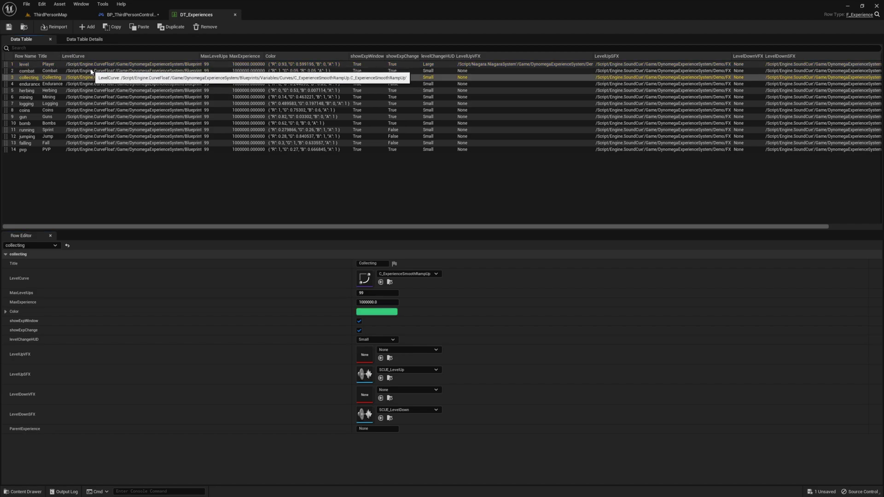
pyautogui.press('Down')
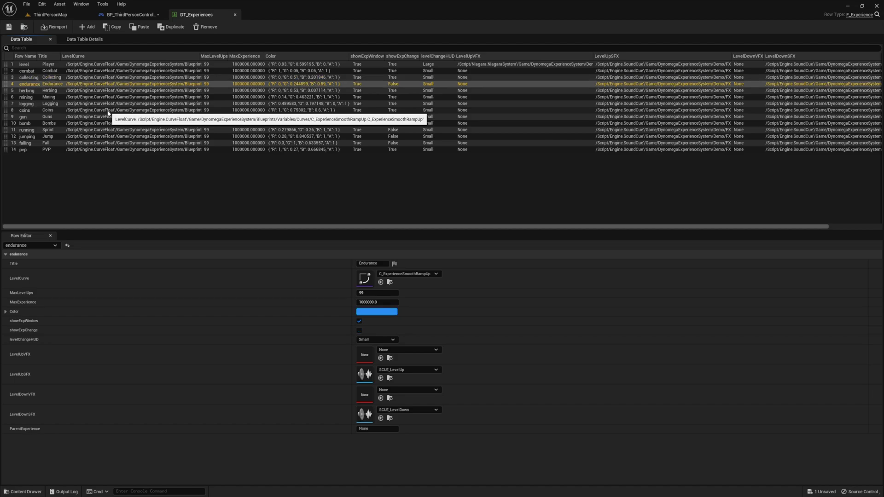
pyautogui.press('Down')
pyautogui.press('Down')
pyautogui.press('Down')
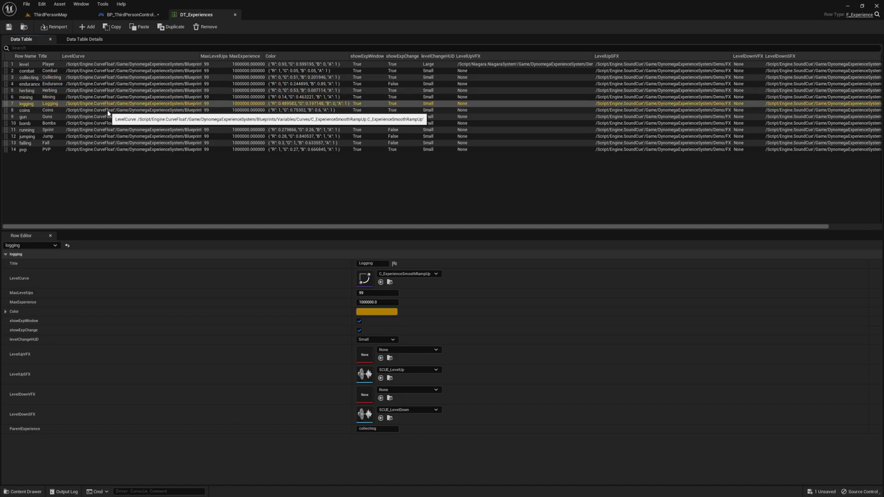
pyautogui.press('Down')
pyautogui.press('Down')
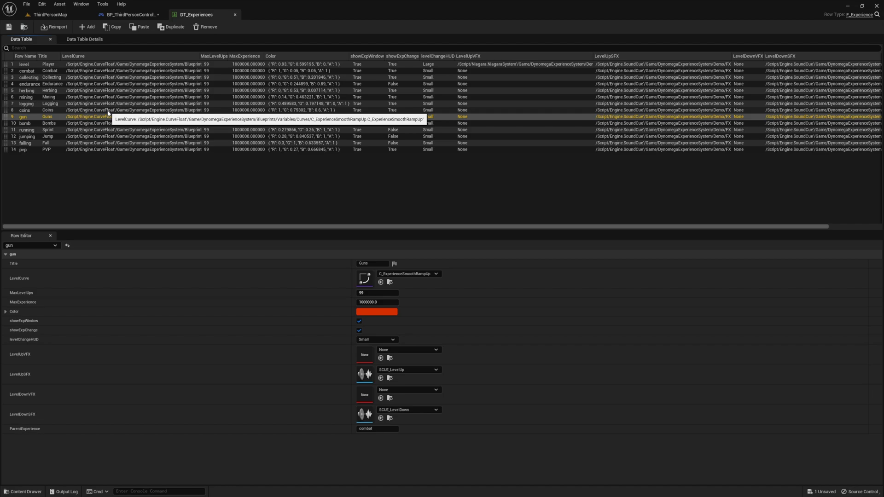
pyautogui.press('Down')
pyautogui.press('Down')
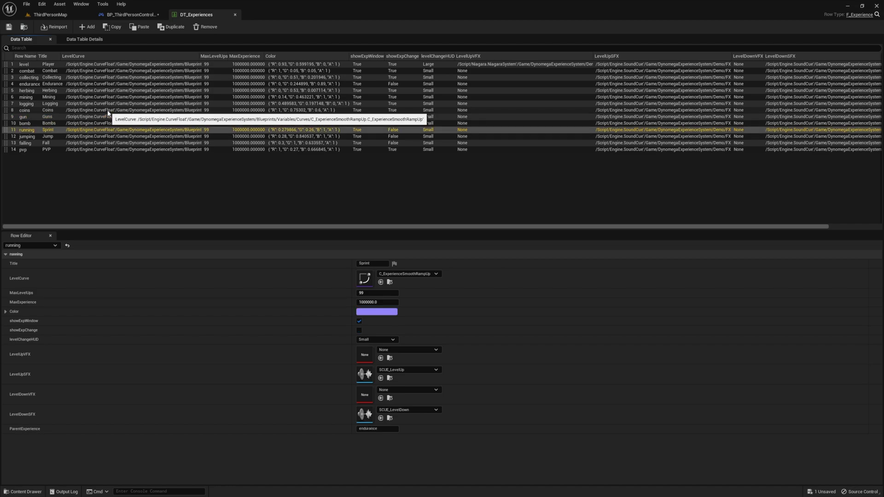
pyautogui.press('Down')
pyautogui.press('Down')
pyautogui.press('Down')
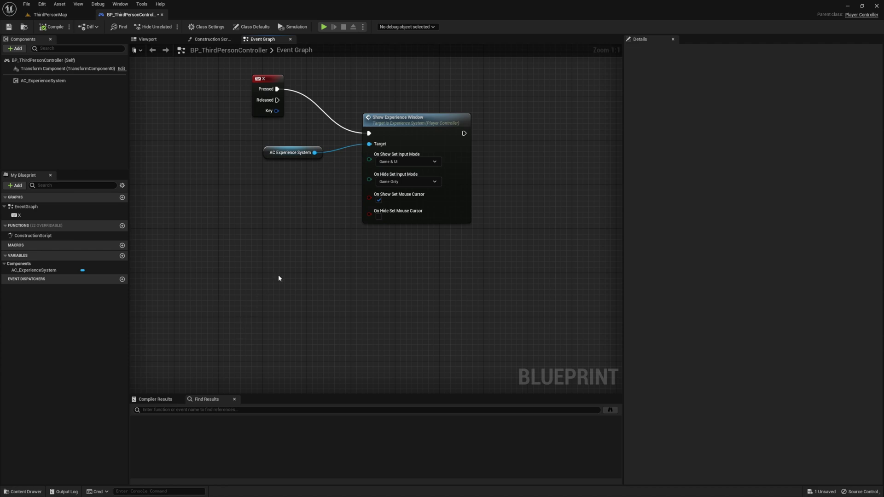
# Step: Add an EnhancedInputAction IA_Jump event to the BP_ThirdPersonController event graph, below the Show Experience Window nodes
pyautogui.rightClick(279, 276)
pyautogui.write('jump')
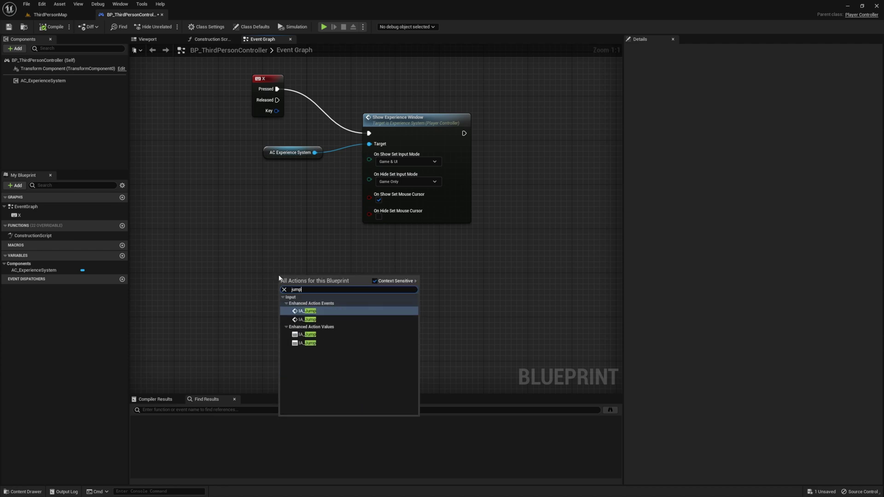
pyautogui.click(324, 311)
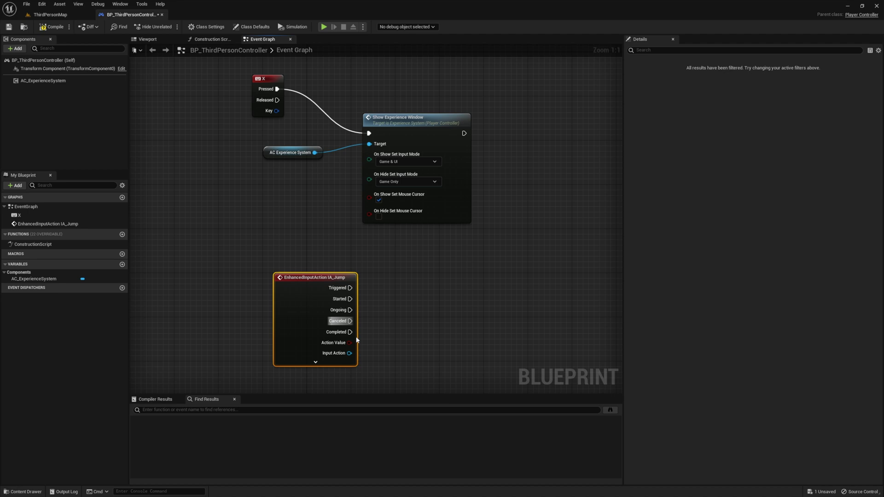
# Step: Duplicate the AC Experience System reference beside the IA_Jump event and call Add Experience Bulk on it from the event's Started output
pyautogui.moveTo(343, 257); pyautogui.dragTo(298, 218, button='right')
pyautogui.moveTo(230, 100); pyautogui.dragTo(230, 100)
pyautogui.moveTo(355, 221); pyautogui.dragTo(326, 178, button='right')
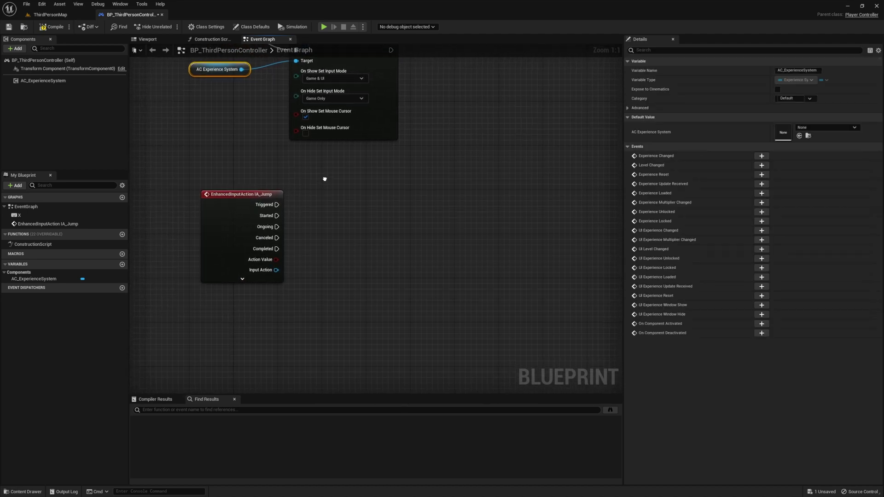
pyautogui.hotkey('ctrl', 'c')
pyautogui.hotkey('ctrl', 'v')
pyautogui.moveTo(362, 241); pyautogui.dragTo(403, 236)
pyautogui.write('addex')
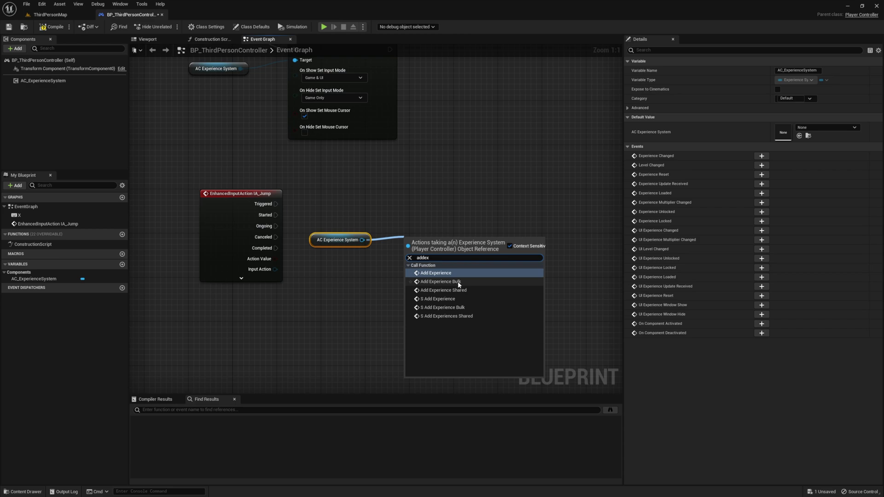
pyautogui.click(458, 280)
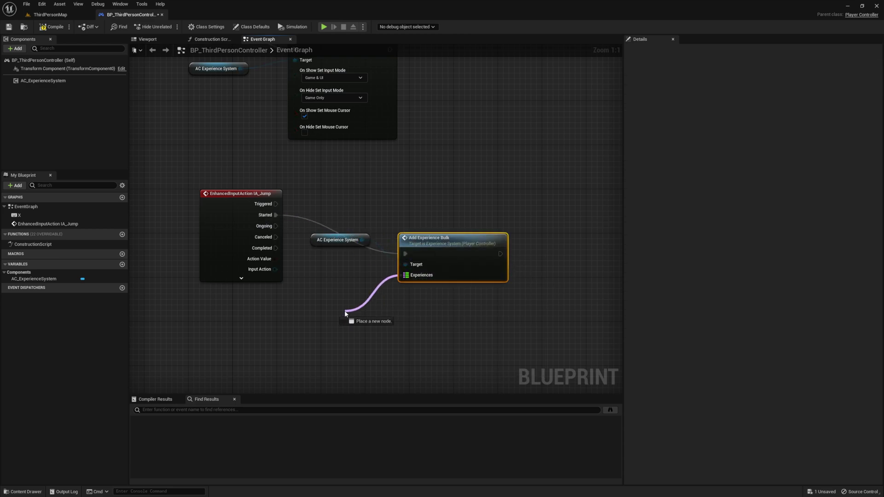
# Step: Feed the Experiences input of Add Experience Bulk from a Make Map node with key level and value 100
pyautogui.moveTo(346, 313); pyautogui.dragTo(346, 313)
pyautogui.write('mak')
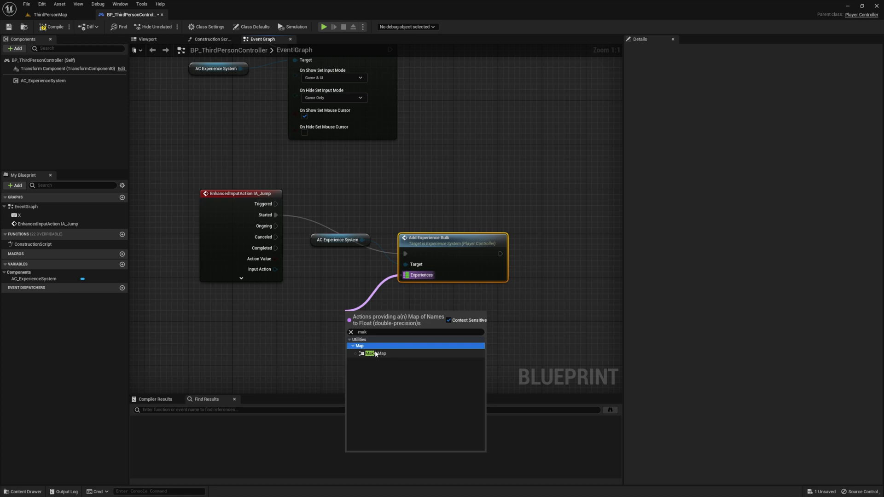
pyautogui.click(371, 353)
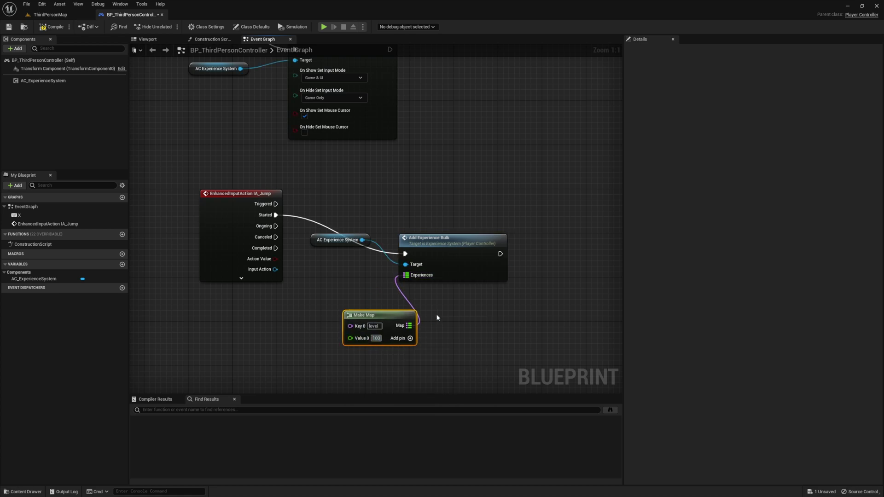
# Step: Add two more entries to the Make Map node: endurance with value 200 and jumping with value 100
pyautogui.click(413, 338)
pyautogui.write('endurance')
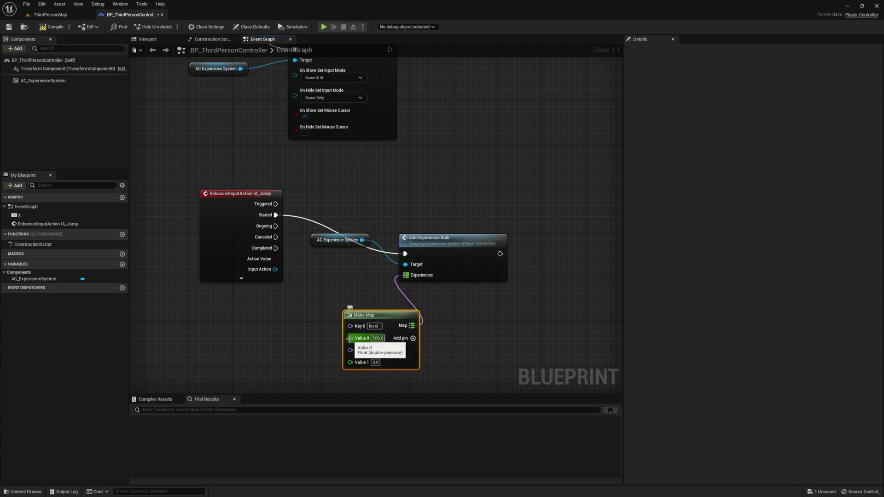
pyautogui.click(377, 362)
pyautogui.write('200')
pyautogui.click(422, 339)
pyautogui.moveTo(460, 359); pyautogui.dragTo(480, 296, button='right')
pyautogui.write('jumping')
pyautogui.press('Tab')
pyautogui.write('100')
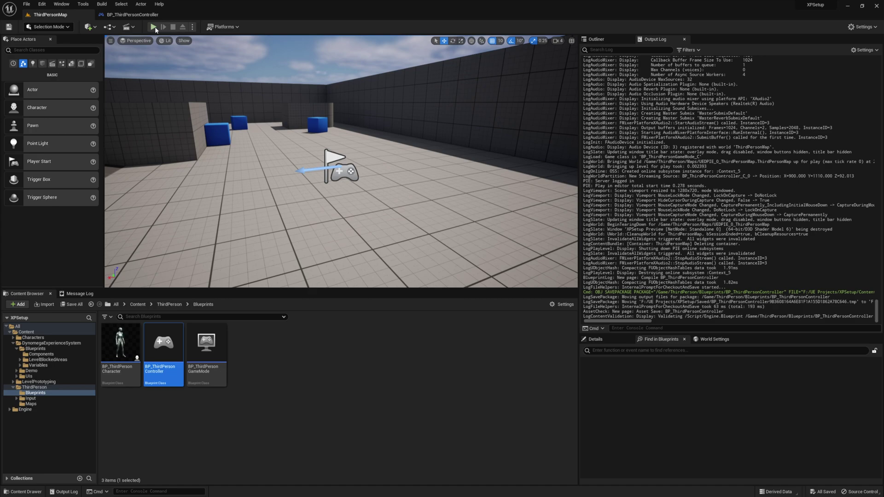
# Step: Play the level, show the experience window, and jump repeatedly while inspecting the Player and Endurance progress details
pyautogui.press('space')
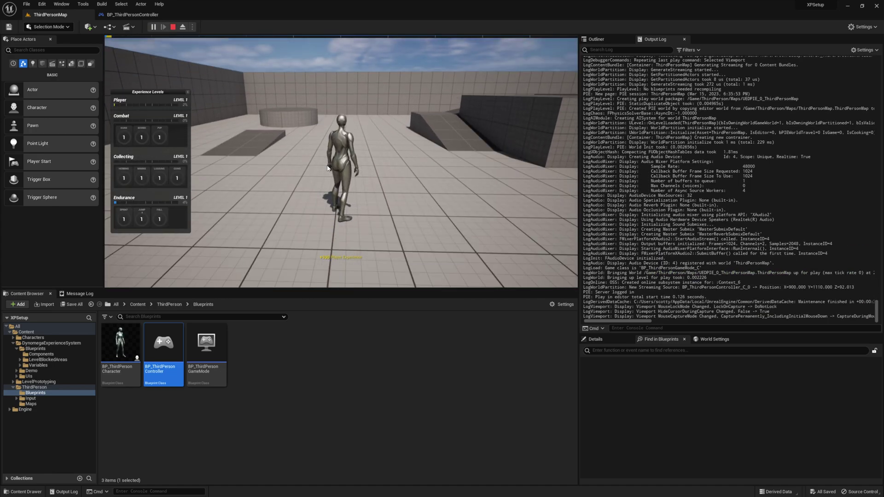
pyautogui.press('space')
pyautogui.press('space')
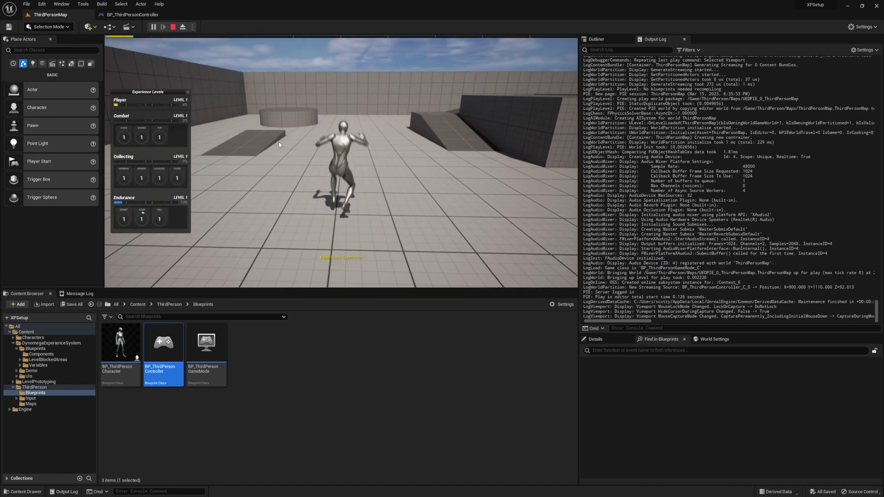
pyautogui.moveTo(170, 39)
pyautogui.press('space')
pyautogui.press('space')
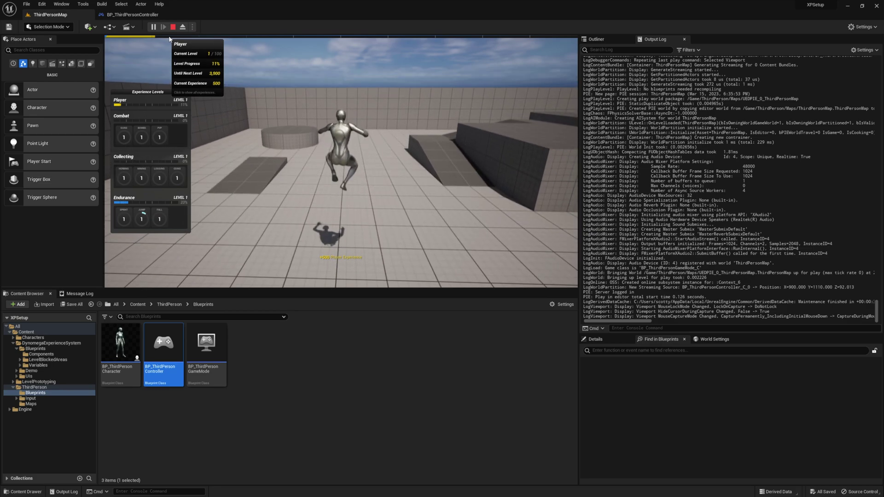
pyautogui.press('space')
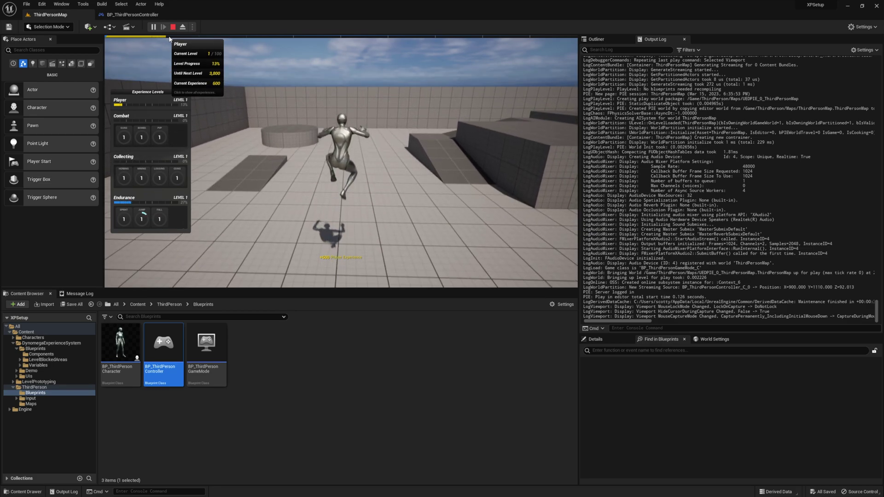
pyautogui.press('space')
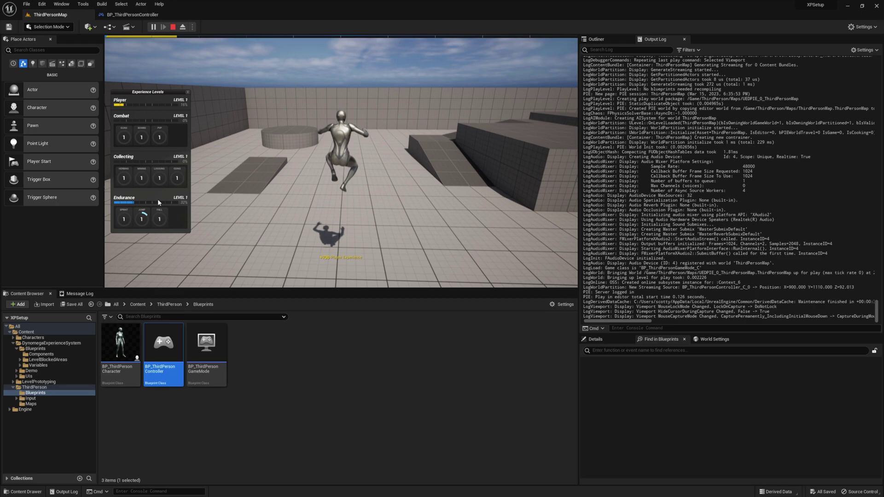
pyautogui.moveTo(159, 202)
pyautogui.press('space')
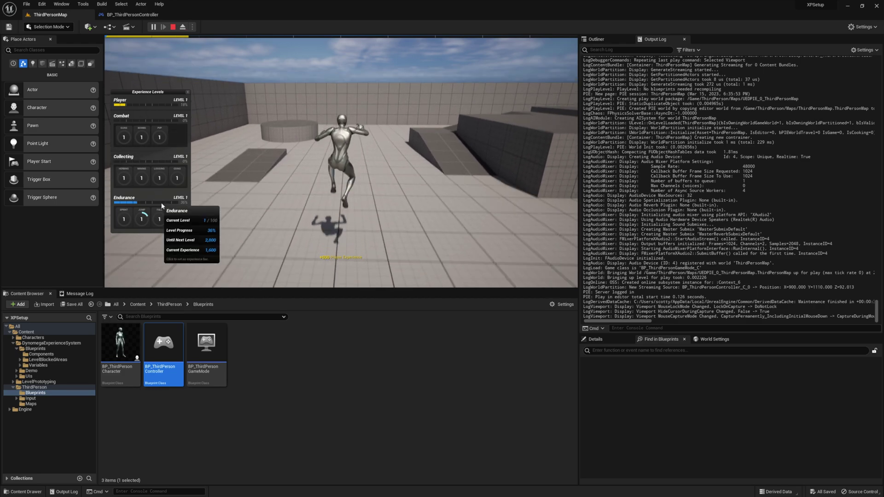
pyautogui.press('space')
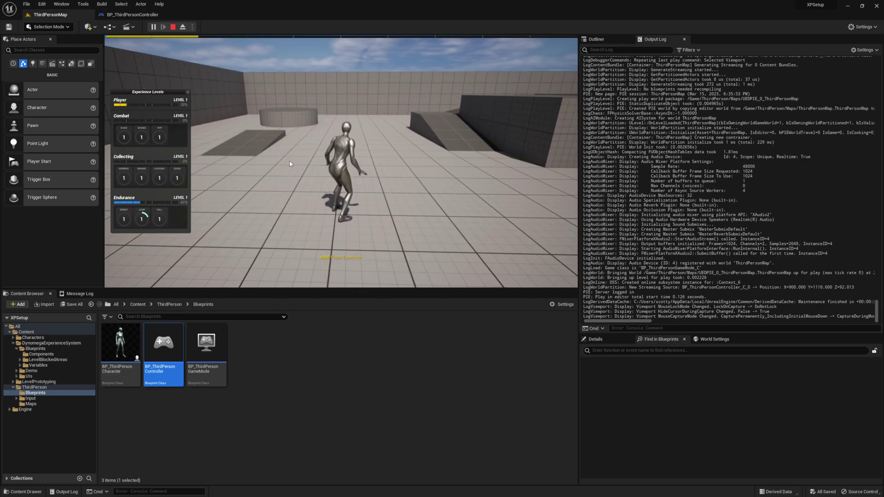
# Step: Restart the play session, check the saved progress of the Jump experience, and stop the session
pyautogui.press('Escape')
pyautogui.click(157, 27)
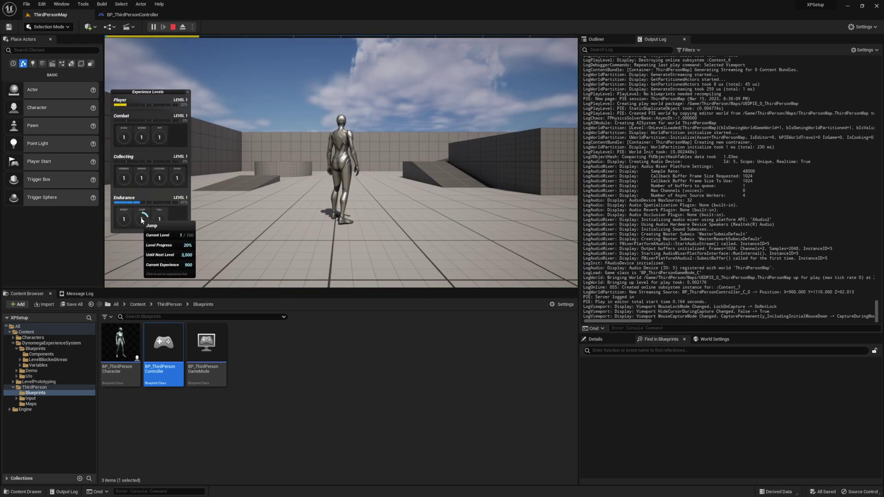
pyautogui.click(175, 28)
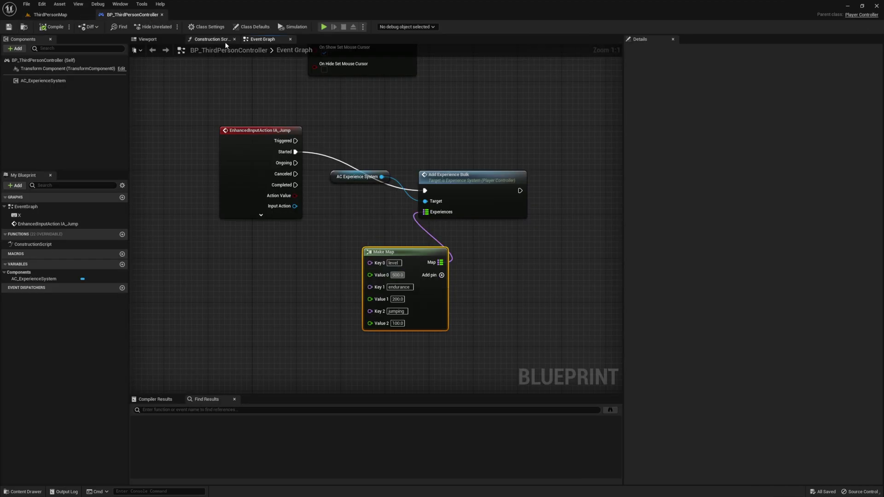
# Step: Run the game from the blueprint editor and jump several times to test the bulk experience award
pyautogui.click(324, 27)
pyautogui.press('space')
pyautogui.press('space')
pyautogui.press('space')
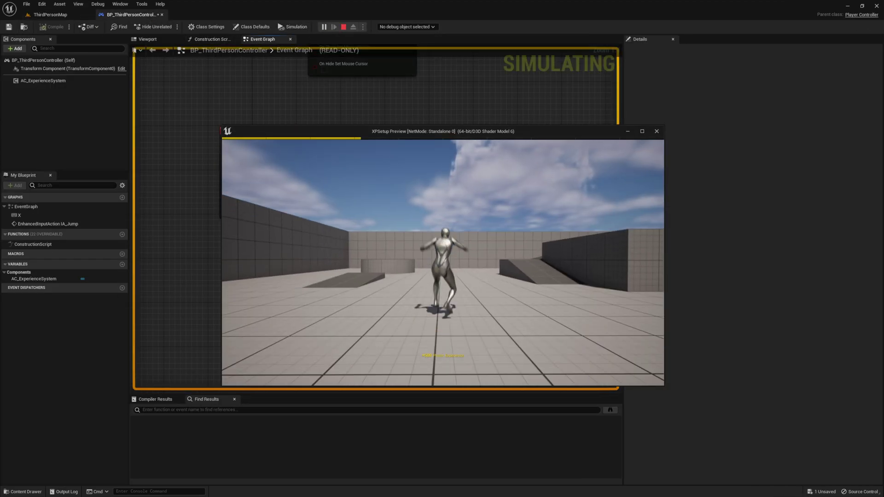
pyautogui.press('space')
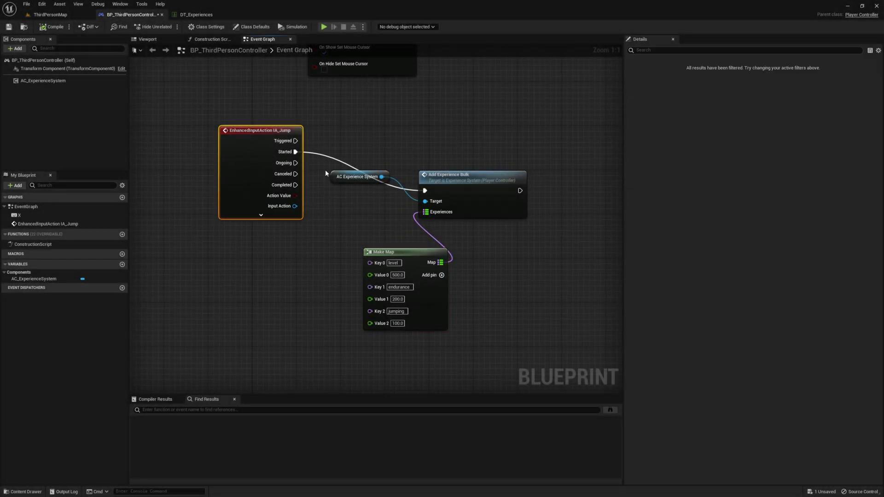
# Step: Line up the IA_Jump event, AC Experience System reference and Make Map node with the Add Experience Bulk node
pyautogui.moveTo(260, 128); pyautogui.dragTo(260, 169)
pyautogui.click(391, 256)
pyautogui.moveTo(389, 255); pyautogui.dragTo(356, 223)
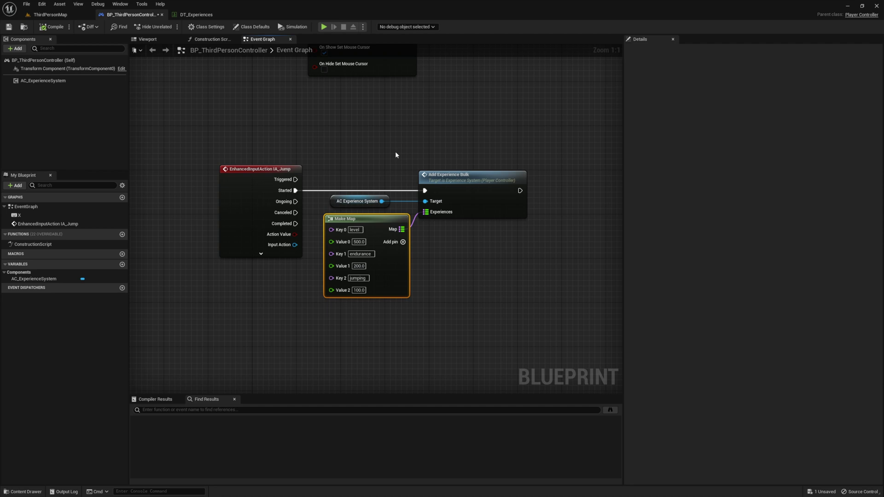
pyautogui.moveTo(395, 151); pyautogui.dragTo(368, 240)
pyautogui.hotkey('shift', 'd')
pyautogui.click(446, 291)
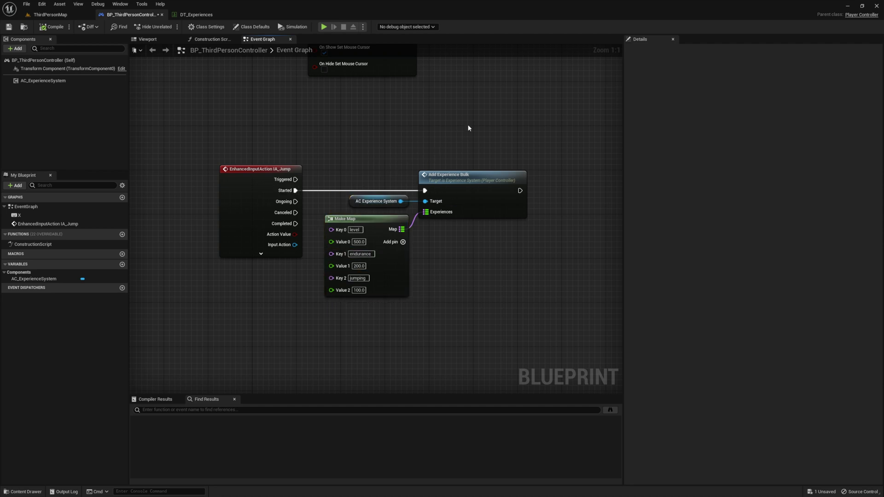
# Step: Delete the Add Experience Bulk and Make Map nodes, keeping the IA_Jump event and the AC Experience System reference
pyautogui.moveTo(537, 126); pyautogui.dragTo(468, 113, button='right')
pyautogui.click(399, 166)
pyautogui.press('Delete')
pyautogui.click(288, 221)
pyautogui.press('Delete')
# Step: Call Add Experience on AC Experience System from IA_Jump's Started output, with Experience Type level and Amount 500
pyautogui.moveTo(332, 189); pyautogui.dragTo(390, 177)
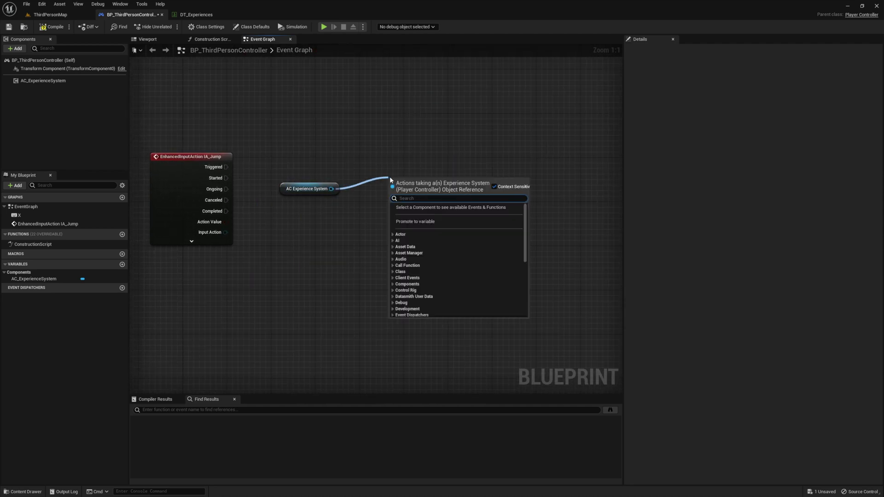
pyautogui.write('add ex')
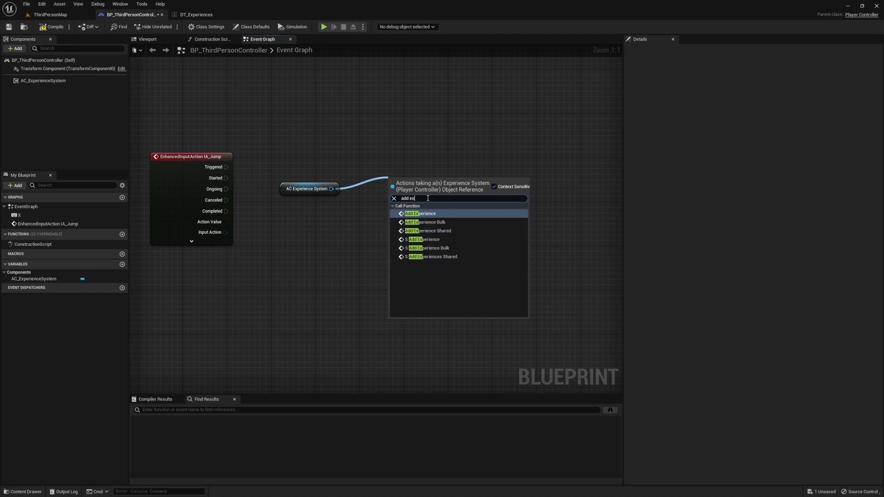
pyautogui.click(420, 214)
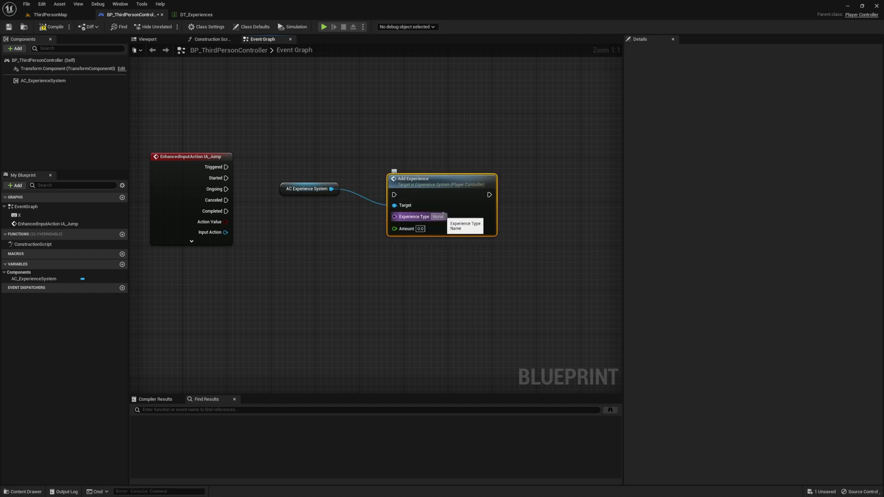
pyautogui.write('level')
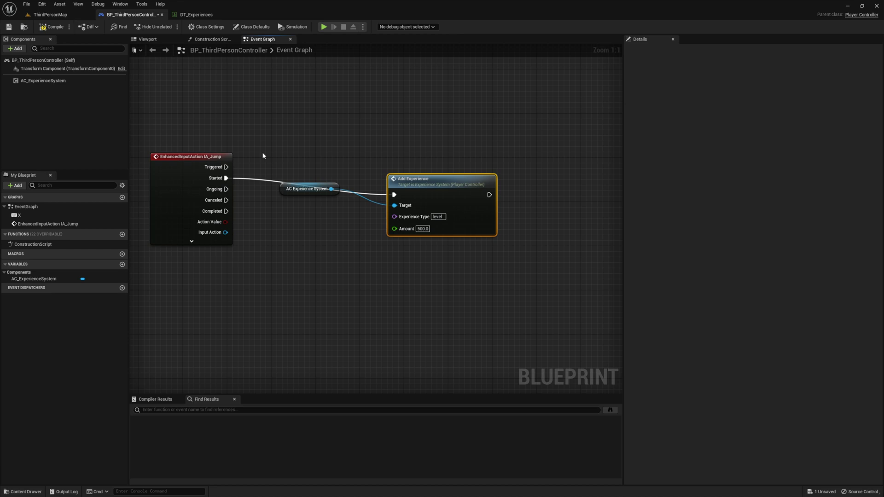
# Step: Run the game and jump repeatedly to test the single Add Experience call
pyautogui.click(324, 27)
pyautogui.press('space')
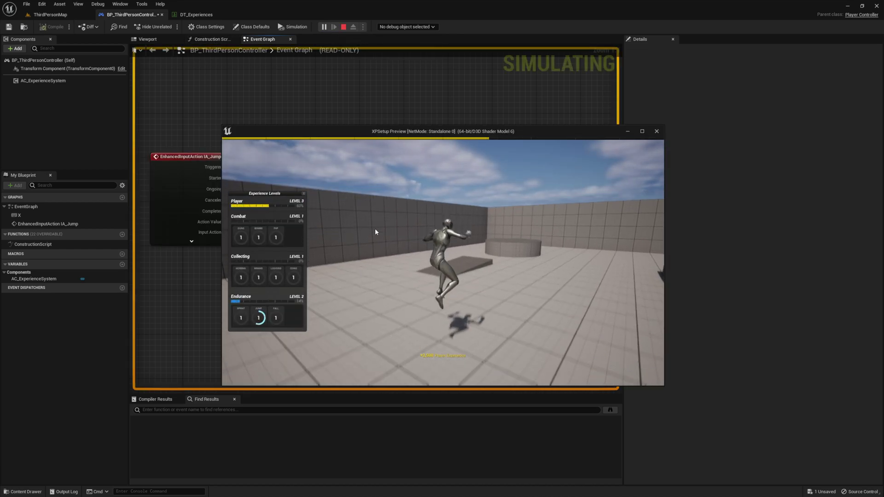
pyautogui.press('space')
pyautogui.press('space')
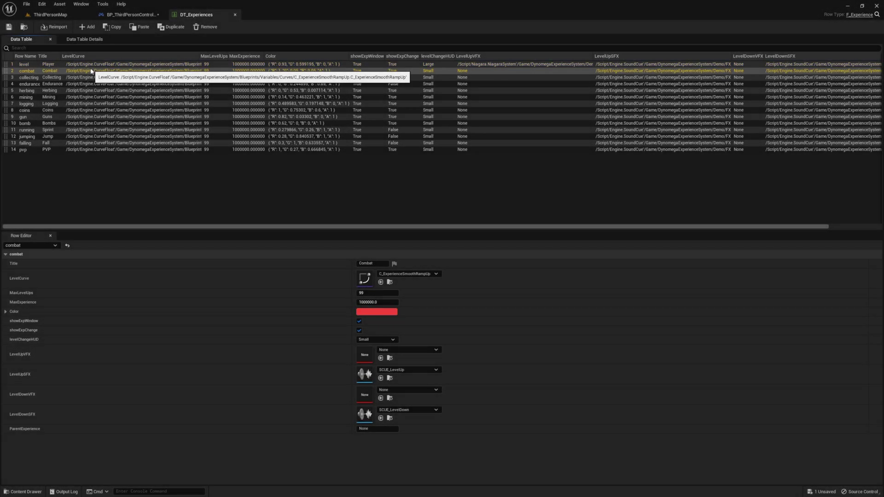
# Step: Review the rows of the DT_Experiences data table from collecting down to running
pyautogui.click(92, 77)
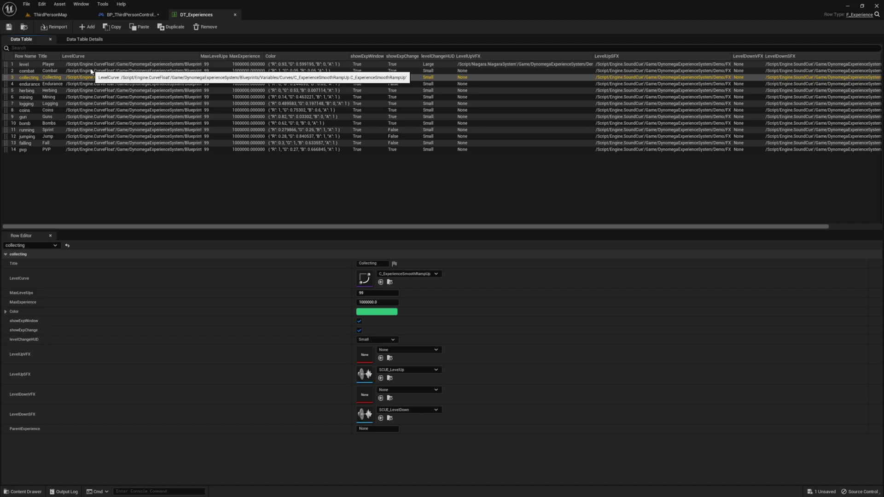
pyautogui.press('Down')
pyautogui.press('Down')
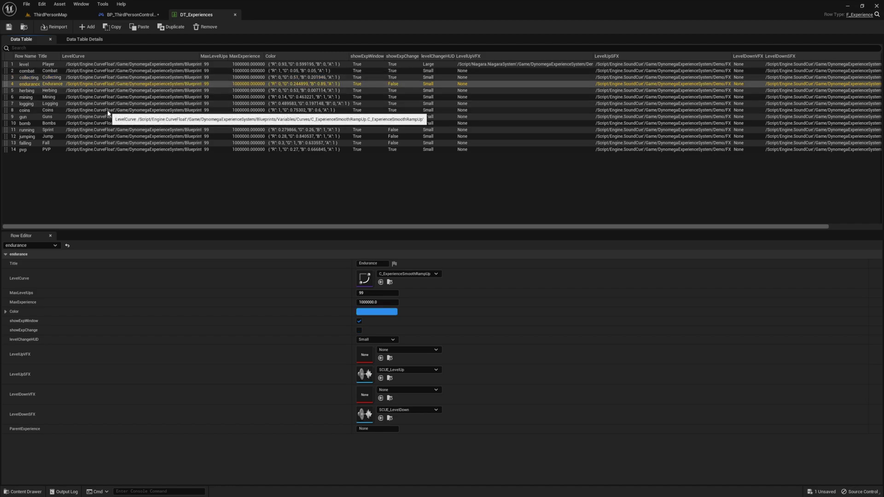
pyautogui.press('Down')
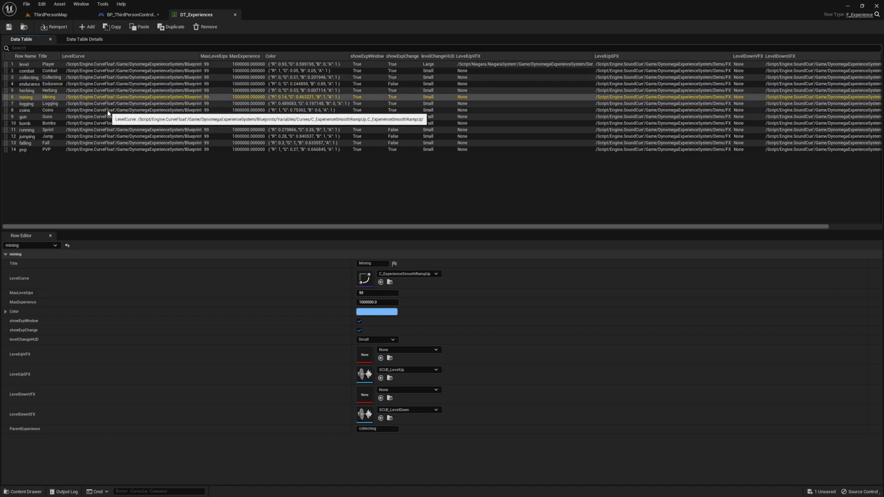
pyautogui.press('Down')
pyautogui.press('Down')
pyautogui.press('Down')
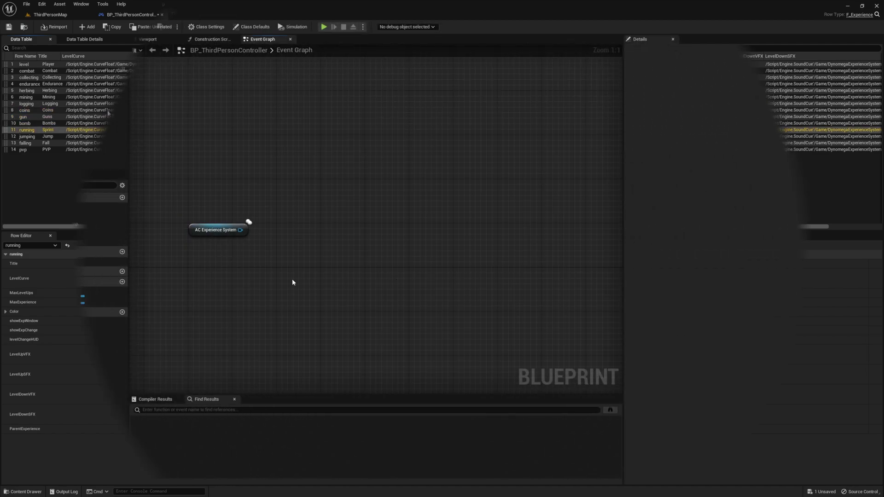
# Step: Add a Get Experience node from the AC Experience System reference and place it above the reference
pyautogui.moveTo(241, 230); pyautogui.dragTo(308, 193)
pyautogui.write('getex')
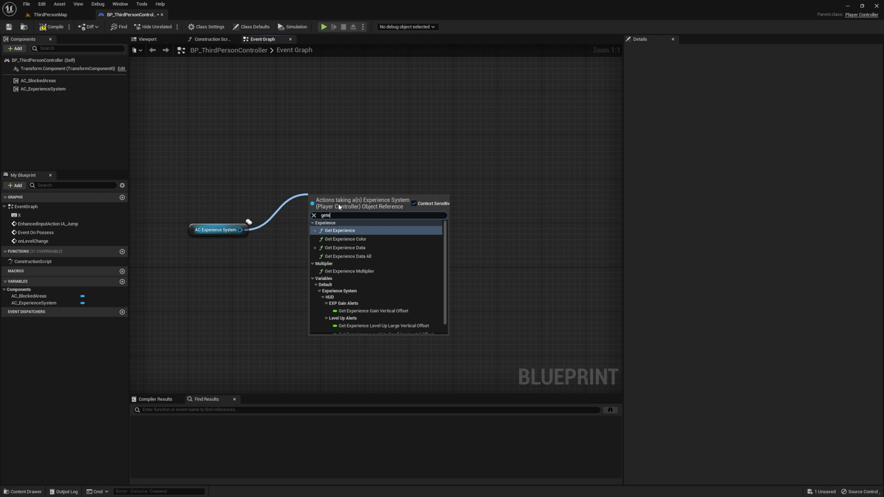
pyautogui.click(343, 228)
pyautogui.moveTo(354, 209); pyautogui.dragTo(342, 149)
# Step: Add a Get Experience Data node from the AC Experience System reference and break its F_Experience output into all its fields
pyautogui.moveTo(241, 230); pyautogui.dragTo(350, 199)
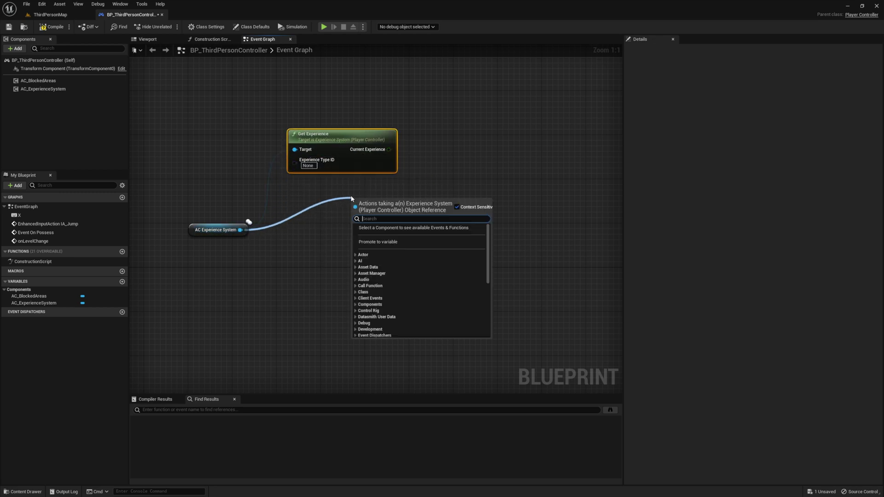
pyautogui.write('getex')
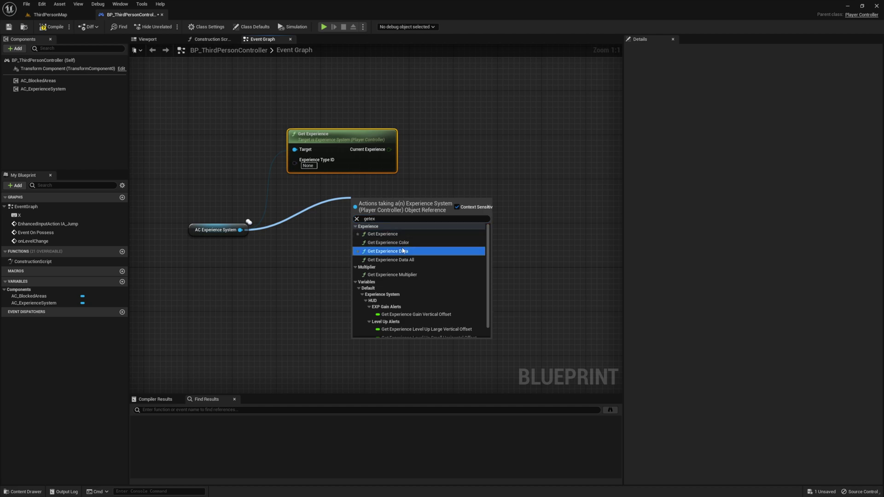
pyautogui.click(403, 251)
pyautogui.moveTo(428, 201); pyautogui.dragTo(451, 207)
pyautogui.click(499, 271)
pyautogui.click(499, 271)
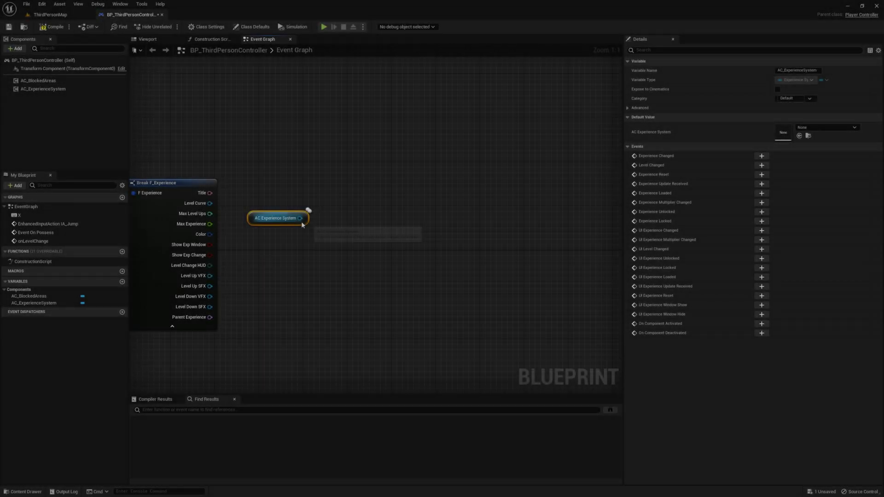
# Step: Add a Check Experience node from the AC Experience System reference, with type jumping and required experience 500, feeding a Branch
pyautogui.moveTo(311, 214); pyautogui.dragTo(359, 190)
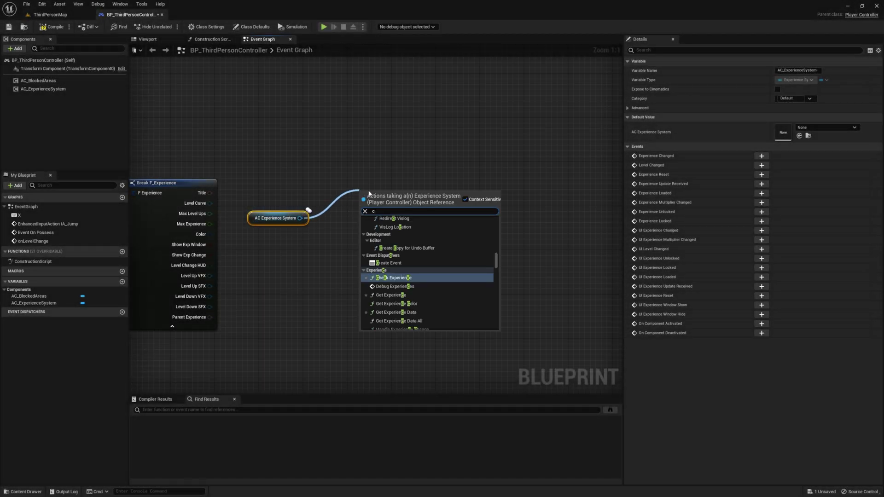
pyautogui.write('chec')
pyautogui.click(401, 227)
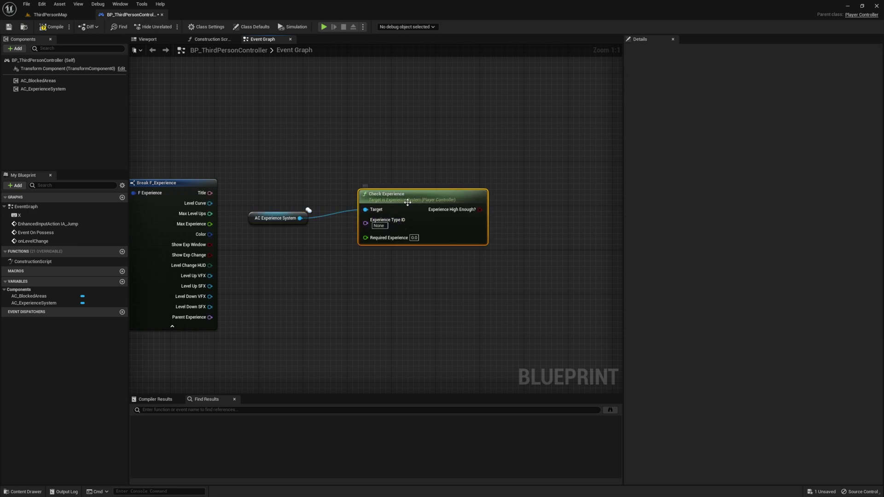
pyautogui.moveTo(469, 215); pyautogui.dragTo(489, 167)
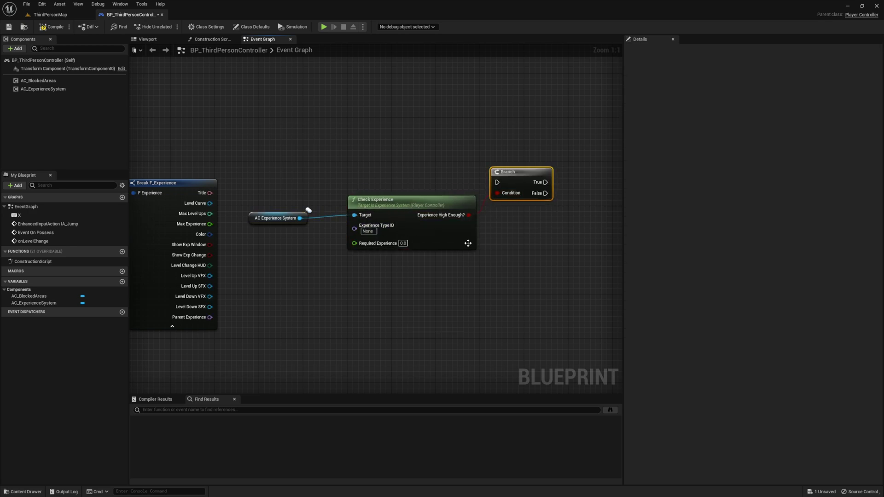
pyautogui.click(403, 243)
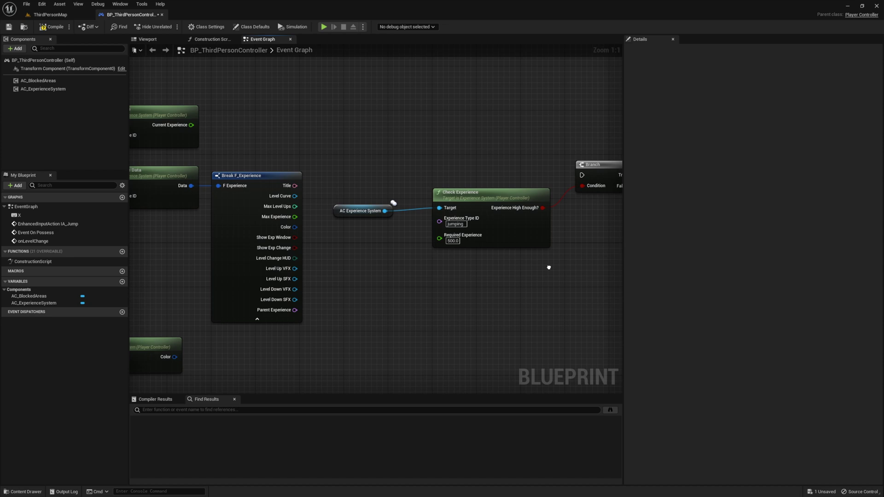
# Step: Paste another AC Experience System reference and add a Check Level node for jumping at required level 2, feeding a Branch condition
pyautogui.moveTo(548, 267); pyautogui.dragTo(436, 256, button='right')
pyautogui.moveTo(338, 304); pyautogui.dragTo(326, 179, button='right')
pyautogui.hotkey('ctrl', 'v')
pyautogui.moveTo(288, 218); pyautogui.dragTo(359, 218)
pyautogui.write('check le')
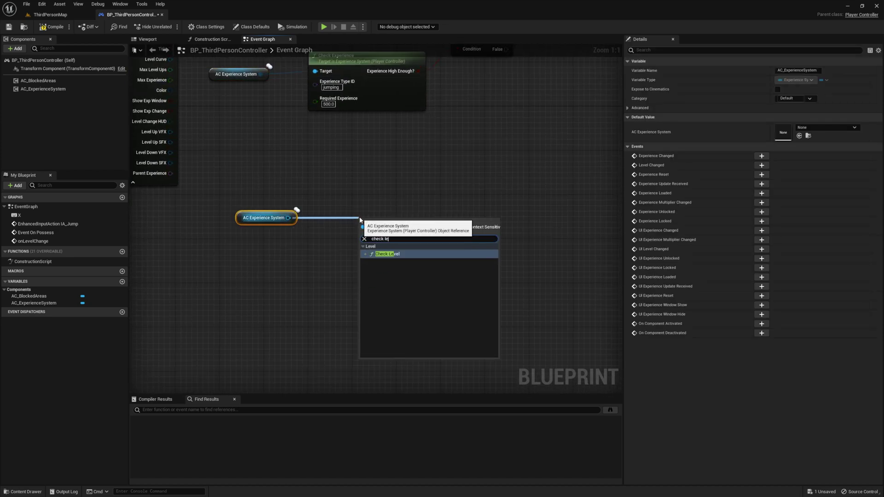
pyautogui.press('Return')
pyautogui.moveTo(509, 276); pyautogui.dragTo(414, 279, button='right')
pyautogui.press('b')
pyautogui.click(381, 184)
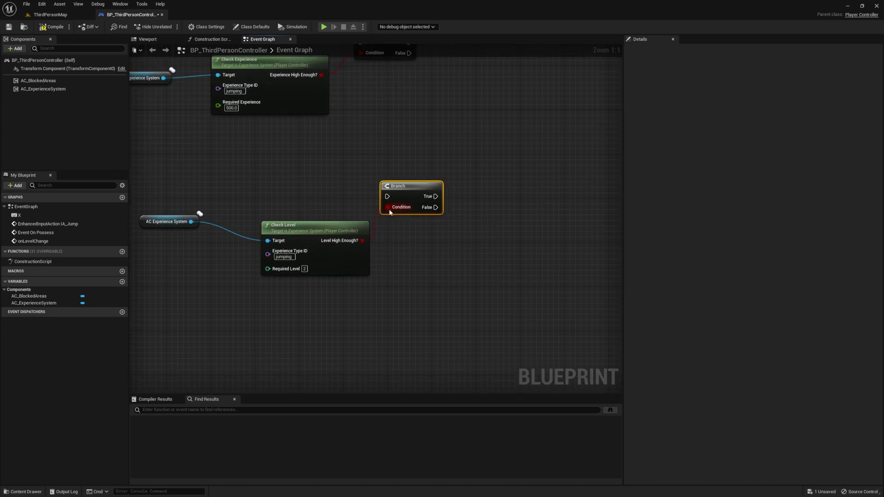
pyautogui.moveTo(387, 208); pyautogui.dragTo(364, 240)
pyautogui.moveTo(332, 281); pyautogui.dragTo(437, 250, button='right')
pyautogui.moveTo(252, 199); pyautogui.dragTo(278, 214)
# Step: Paste another AC Experience System reference below the Check Level node and add a Get Level node from it
pyautogui.moveTo(445, 310); pyautogui.dragTo(422, 213, button='right')
pyautogui.hotkey('ctrl', 'v')
pyautogui.moveTo(313, 250); pyautogui.dragTo(351, 239)
pyautogui.write('get leve')
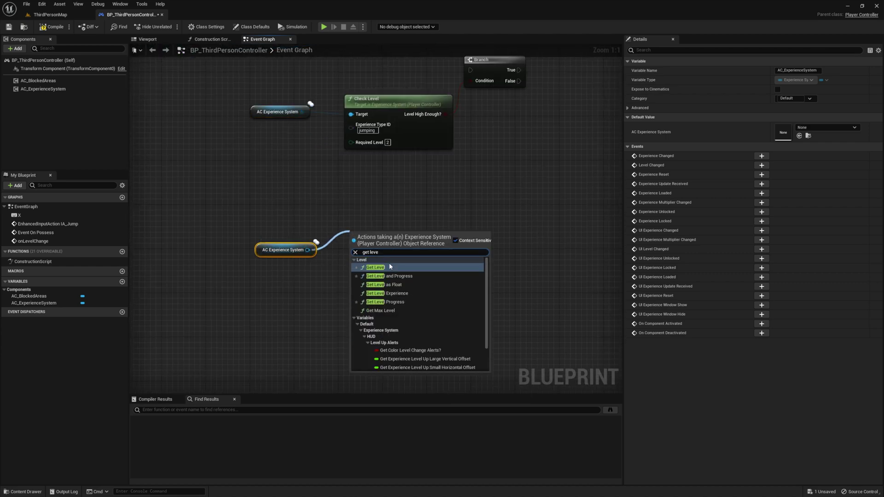
pyautogui.click(390, 267)
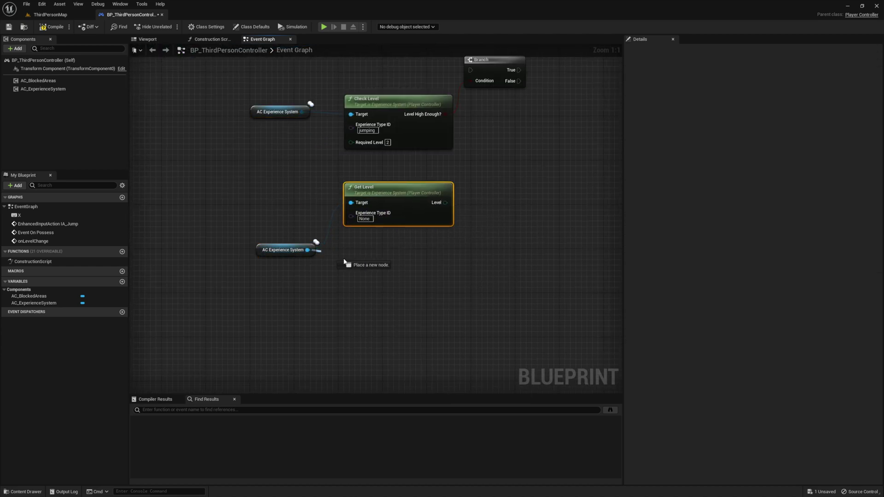
# Step: Add a Get Level Progress node from the same AC Experience System reference and place it directly beneath Get Level
pyautogui.moveTo(344, 262); pyautogui.dragTo(380, 269)
pyautogui.write('get leve')
pyautogui.click(419, 316)
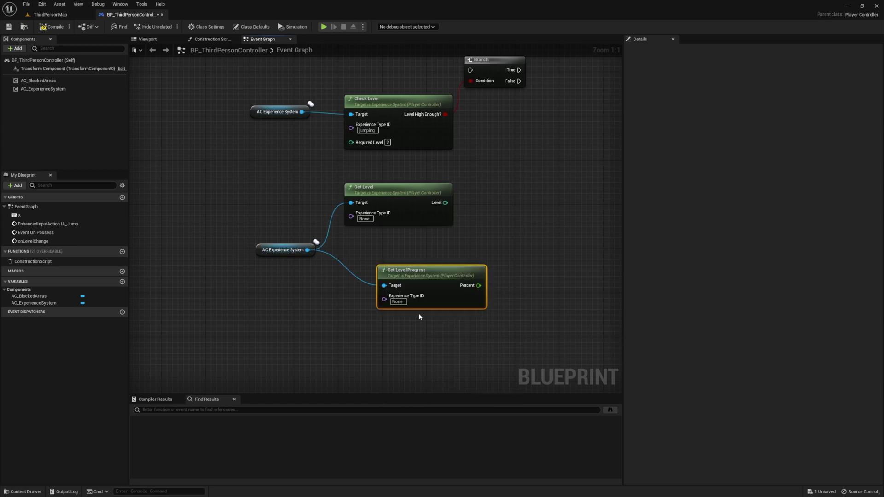
pyautogui.moveTo(395, 307); pyautogui.dragTo(361, 275)
pyautogui.moveTo(339, 303); pyautogui.dragTo(339, 303)
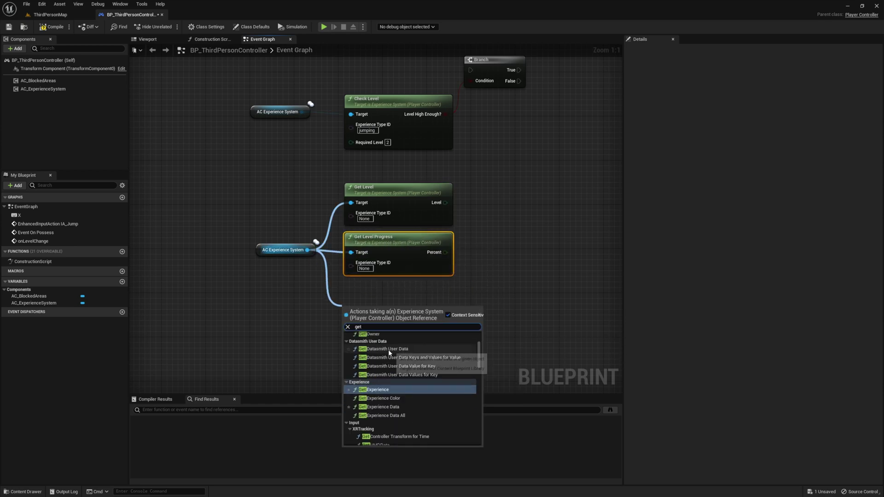
pyautogui.click(409, 307)
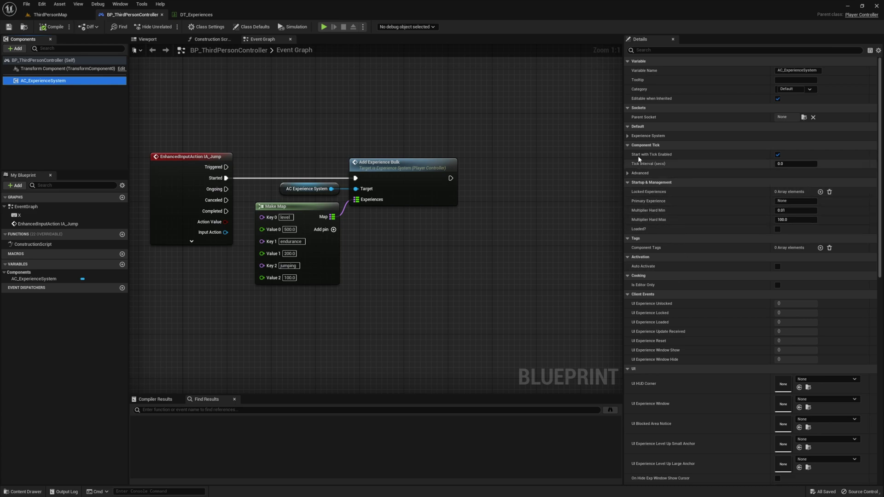
# Step: Set the experience component's Hud Location to Micro - Top Middle and run the game to view it
pyautogui.click(628, 136)
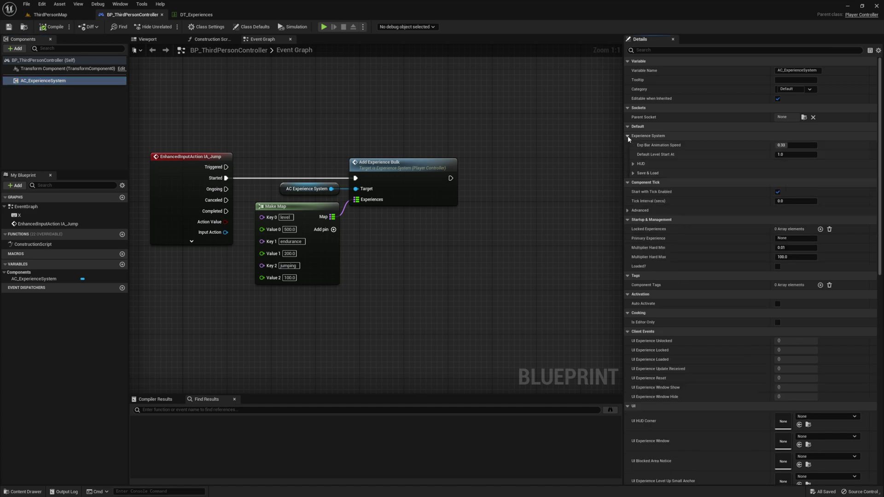
pyautogui.click(633, 164)
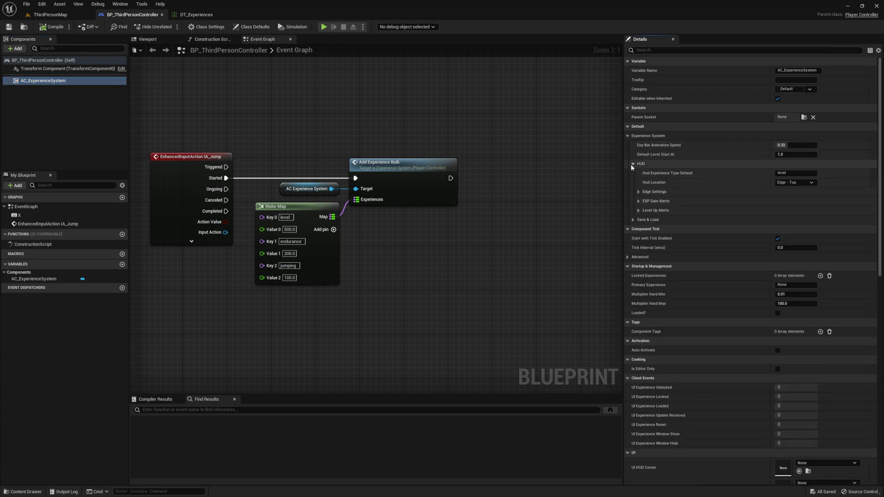
pyautogui.click(804, 183)
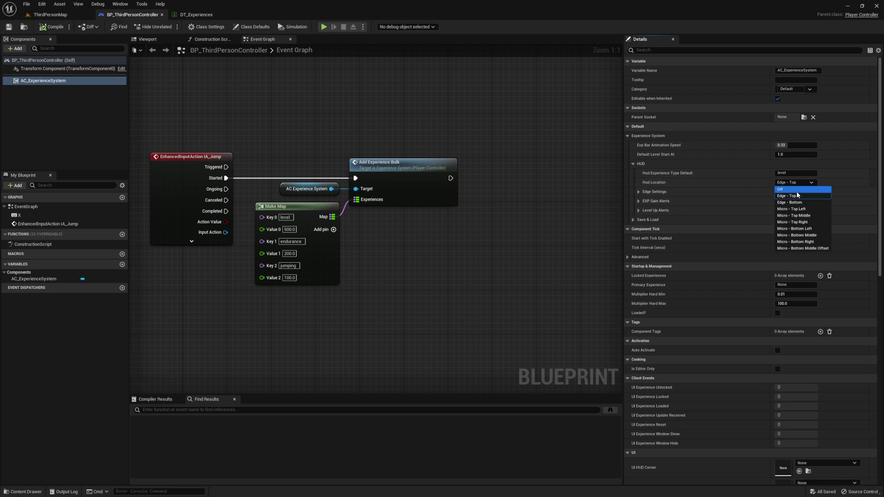
pyautogui.click(805, 215)
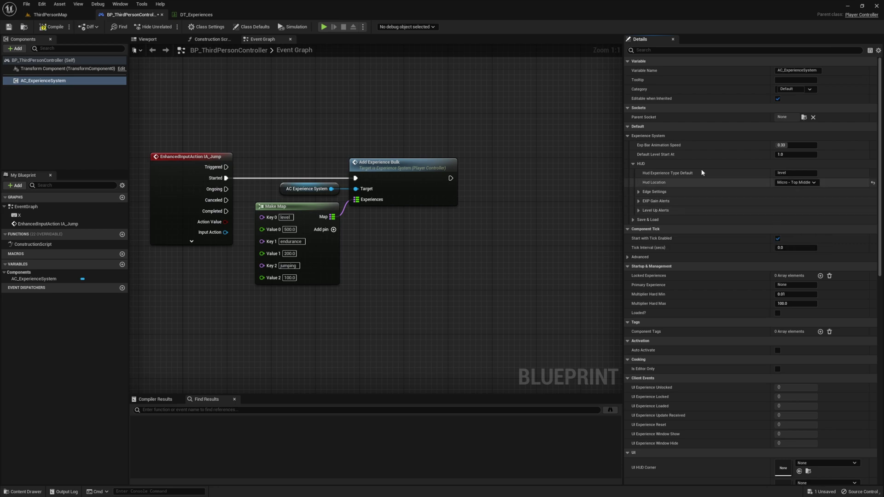
pyautogui.click(324, 27)
pyautogui.moveTo(448, 146)
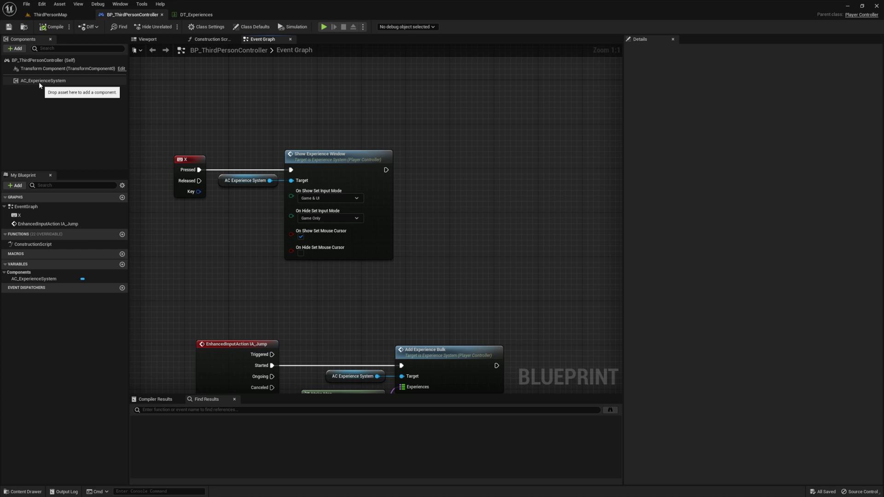
# Step: Add the AC_BlockedAreas component to BP_ThirdPersonController
pyautogui.click(17, 48)
pyautogui.write('e')
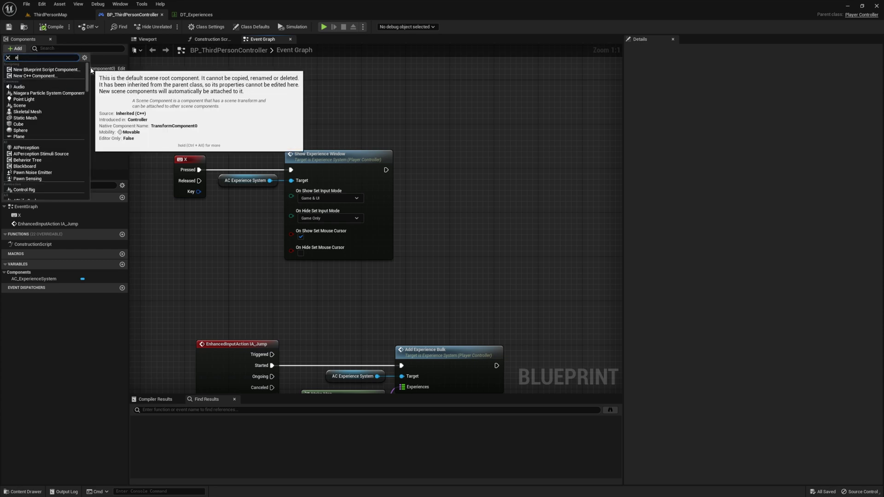
pyautogui.write('lo')
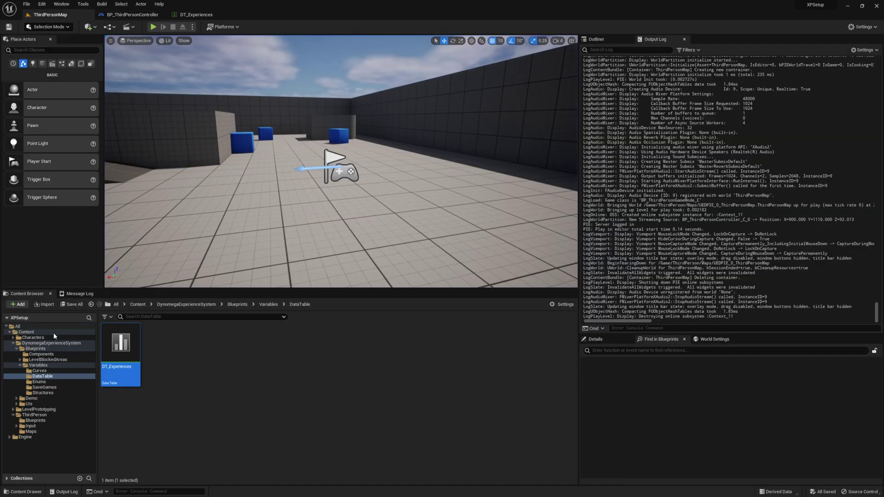
# Step: Place a BP_LevelBlockedCube from the LevelBlockedAreas folder on the floor of ThirdPersonMap
pyautogui.doubleClick(46, 360)
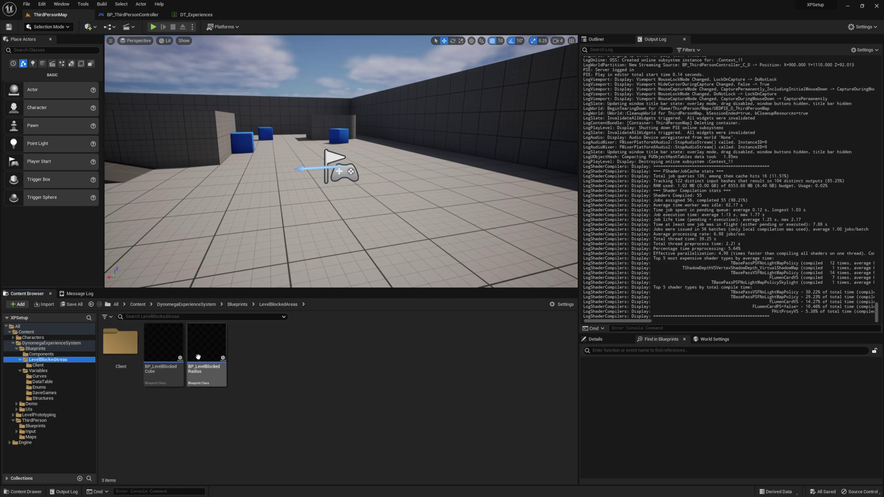
pyautogui.click(164, 347)
pyautogui.moveTo(248, 234); pyautogui.dragTo(261, 174)
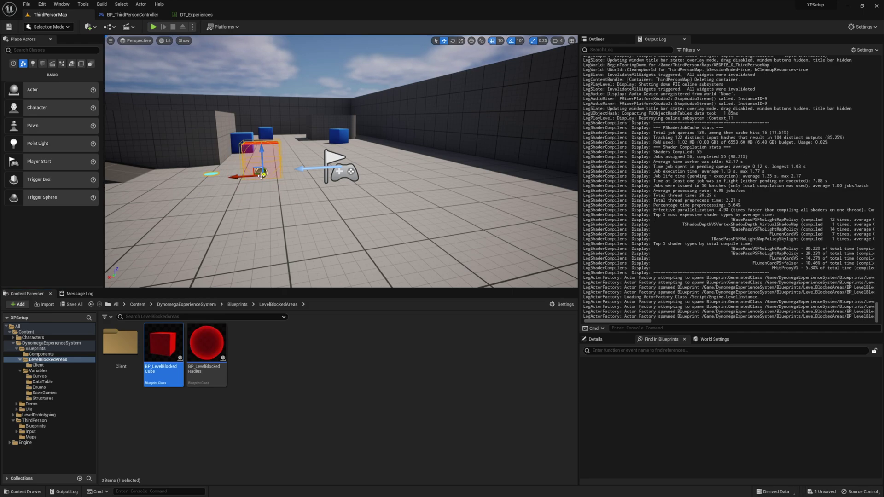
# Step: Scale the blocked cube to 15 × 15 × 5 and move it along Y to 2020, covering the ramps and blue boxes
pyautogui.click(603, 342)
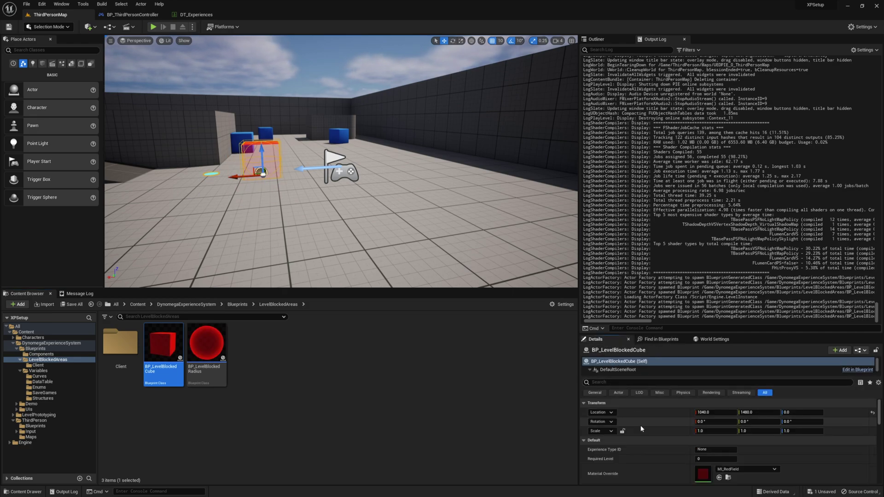
pyautogui.write('15')
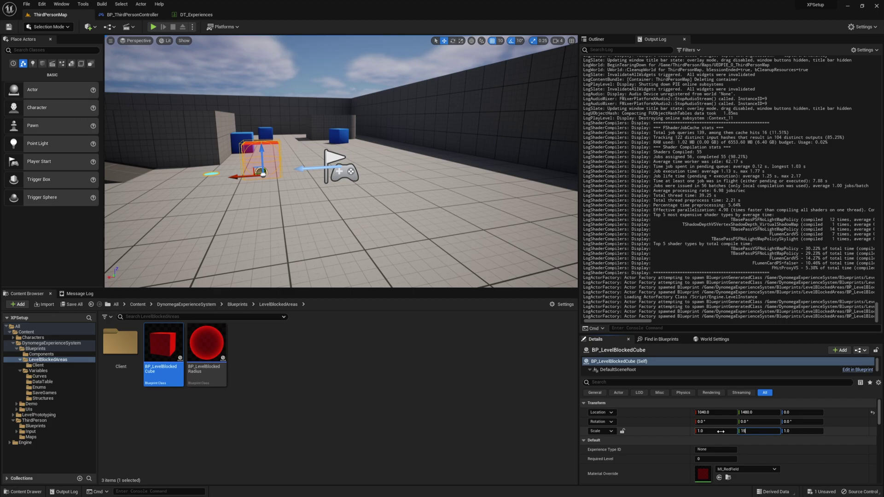
pyautogui.press('Return')
pyautogui.click(721, 431)
pyautogui.write('15')
pyautogui.press('Return')
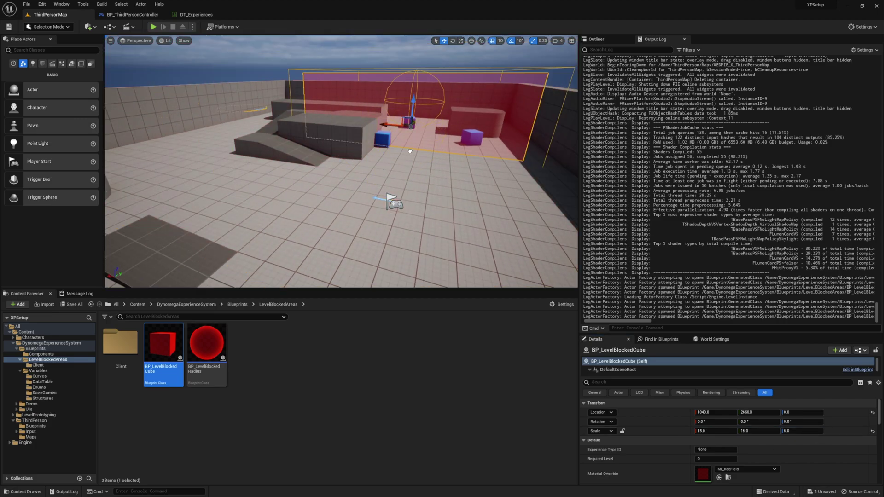
pyautogui.moveTo(410, 151); pyautogui.dragTo(396, 194)
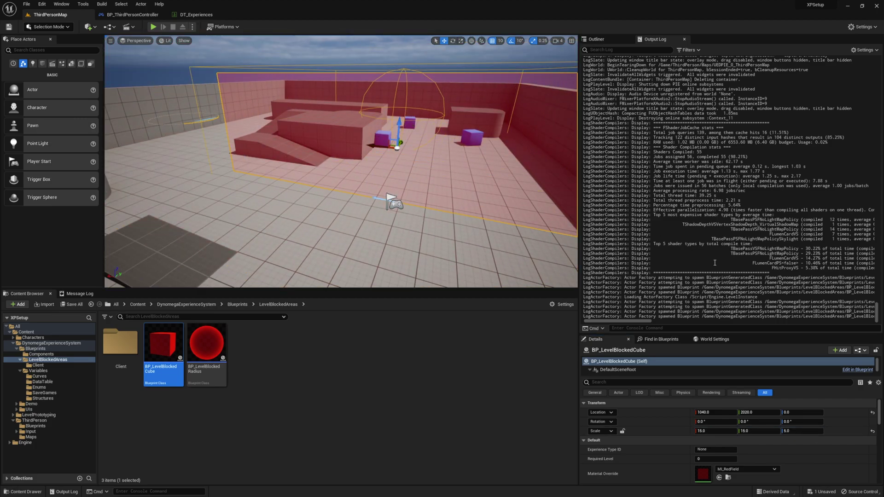
# Step: Move the blocked cube's TeleportPoint to the open floor beside the Player Start, at about X -3.3, Y -72.7, Z 3
pyautogui.scroll(-2, 623, 373)
pyautogui.click(619, 364)
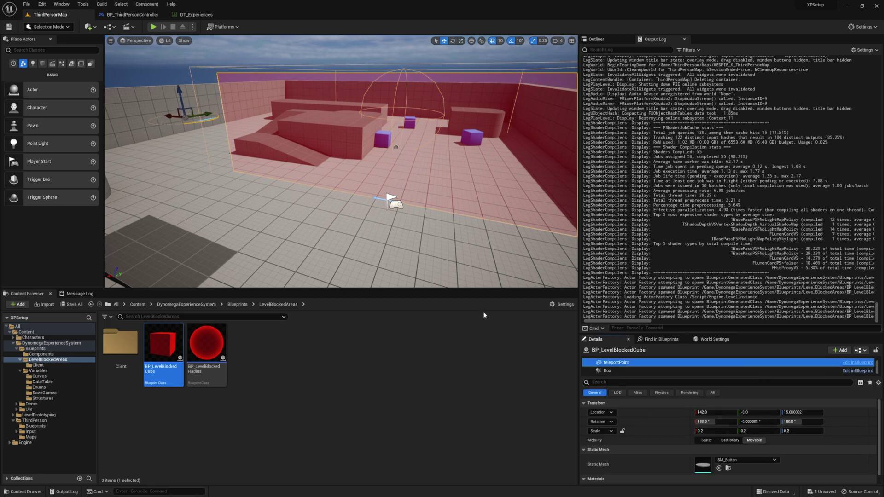
pyautogui.moveTo(169, 116); pyautogui.dragTo(184, 121)
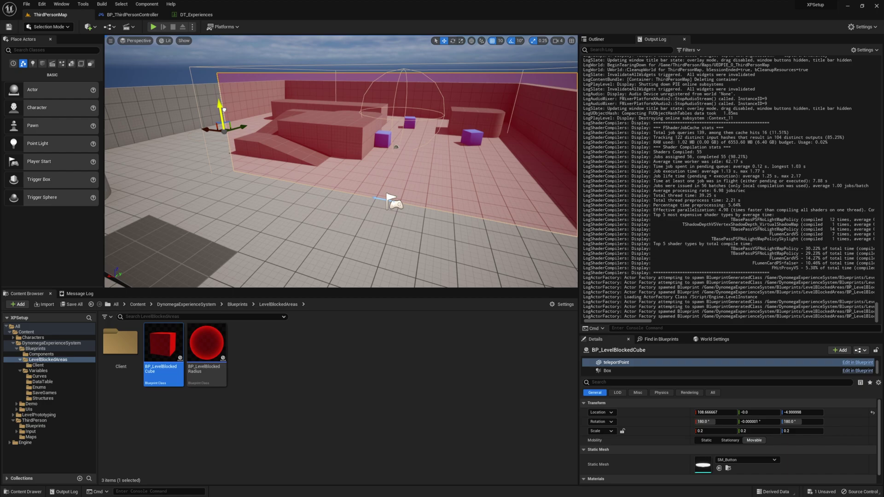
pyautogui.moveTo(123, 148); pyautogui.dragTo(351, 225)
pyautogui.moveTo(351, 226); pyautogui.dragTo(340, 179, button='right')
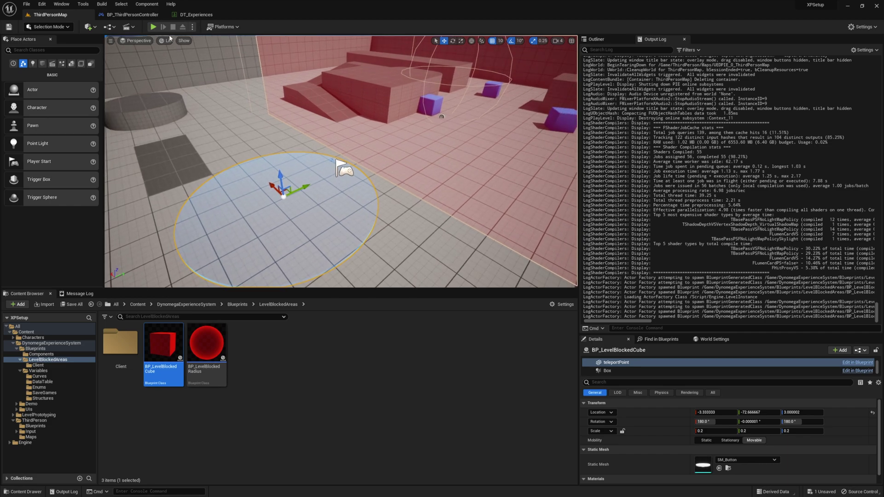
pyautogui.click(489, 160)
# Step: Set the blocked cube's Experience Type ID to level and its Required Level to 5
pyautogui.click(616, 362)
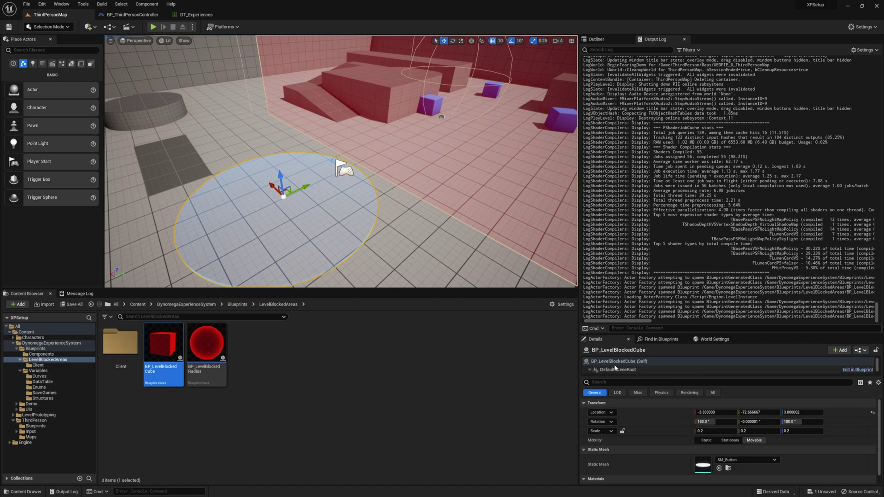
pyautogui.click(616, 362)
pyautogui.click(720, 450)
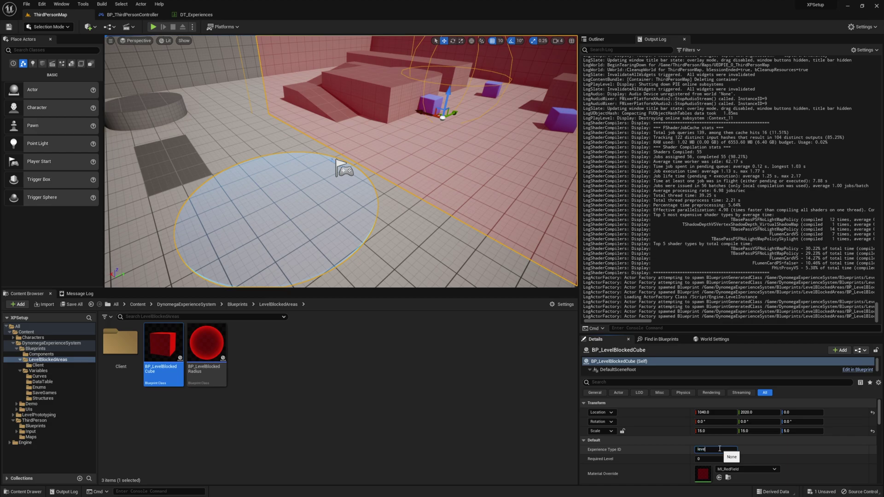
pyautogui.write('level')
pyautogui.press('Tab')
pyautogui.write('5')
# Step: Run the game, approach the blocked area, jump repeatedly to reach Player Level 5, and walk toward the area again
pyautogui.click(153, 26)
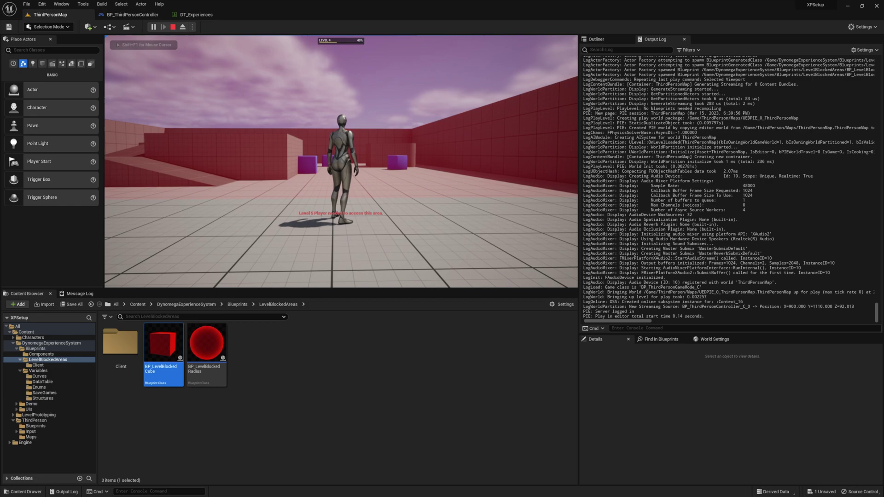
pyautogui.press('a')
pyautogui.press('w')
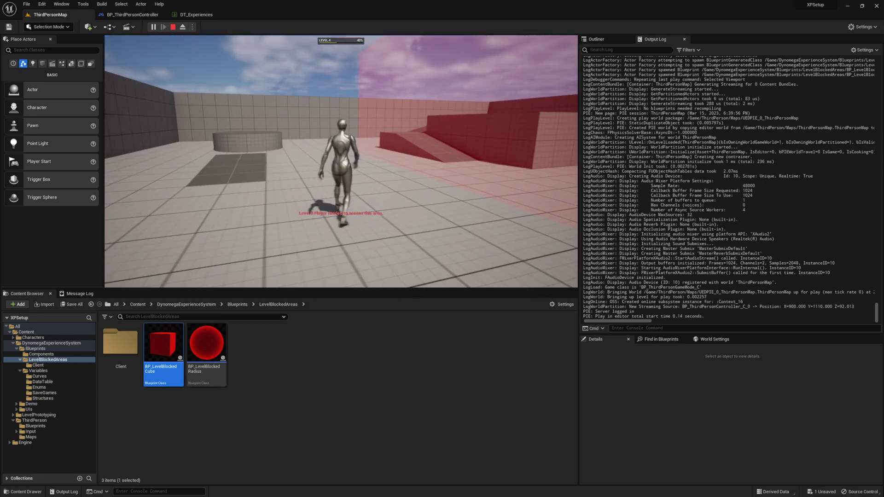
pyautogui.press('a')
pyautogui.press('space')
pyautogui.press('space')
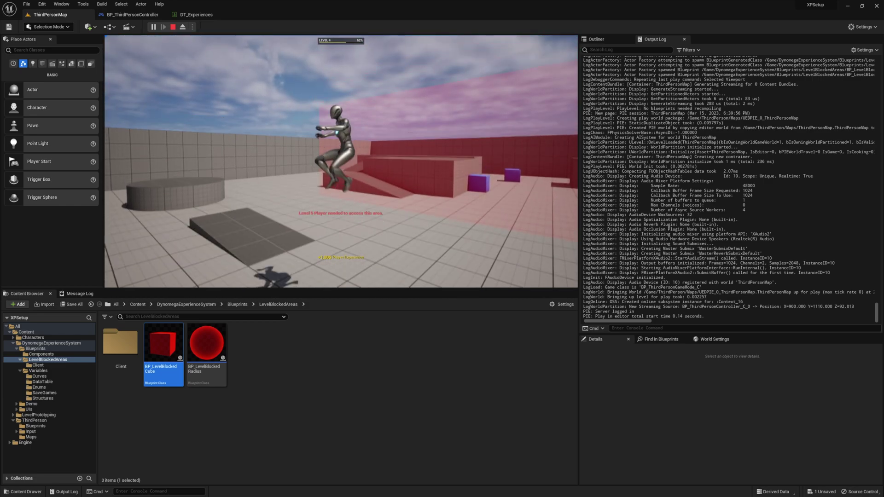
pyautogui.press('space')
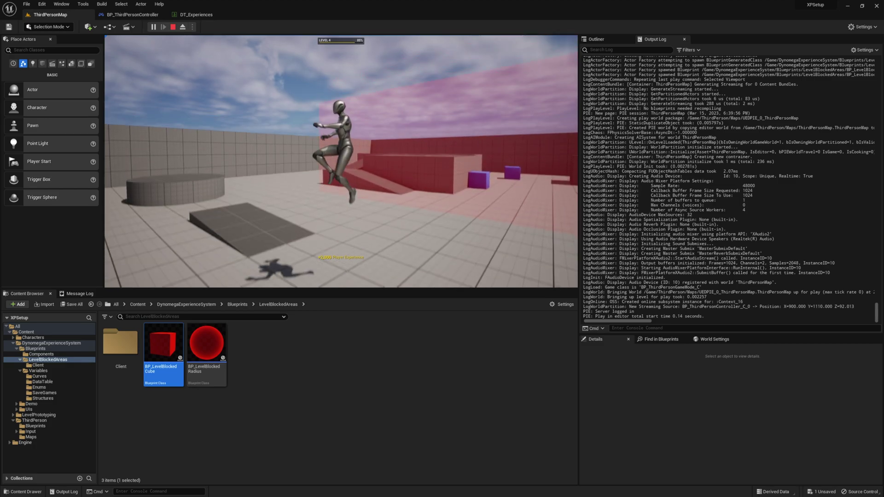
pyautogui.press('space')
pyautogui.press('space')
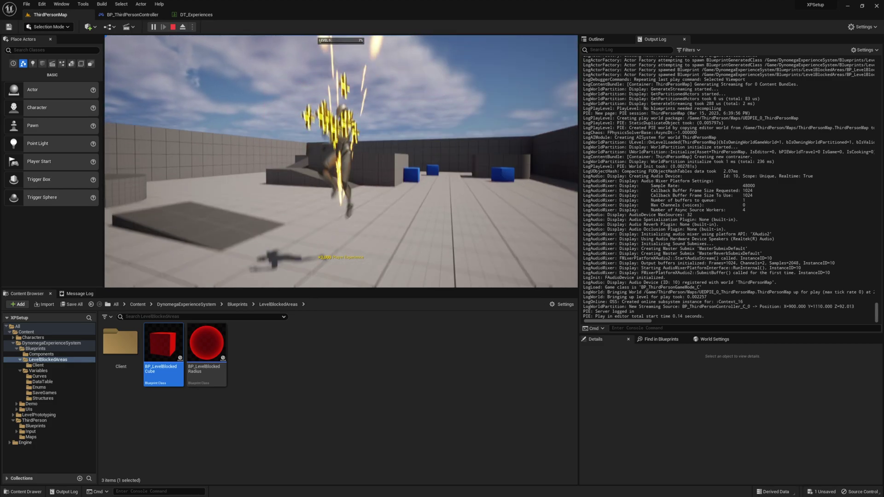
pyautogui.press('w')
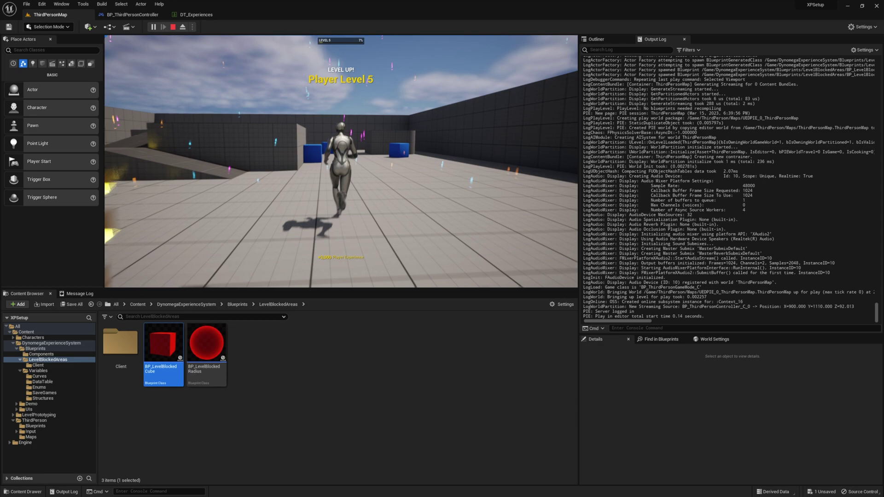
# Step: Run the character across the unlocked area and stop the play session
pyautogui.press('a')
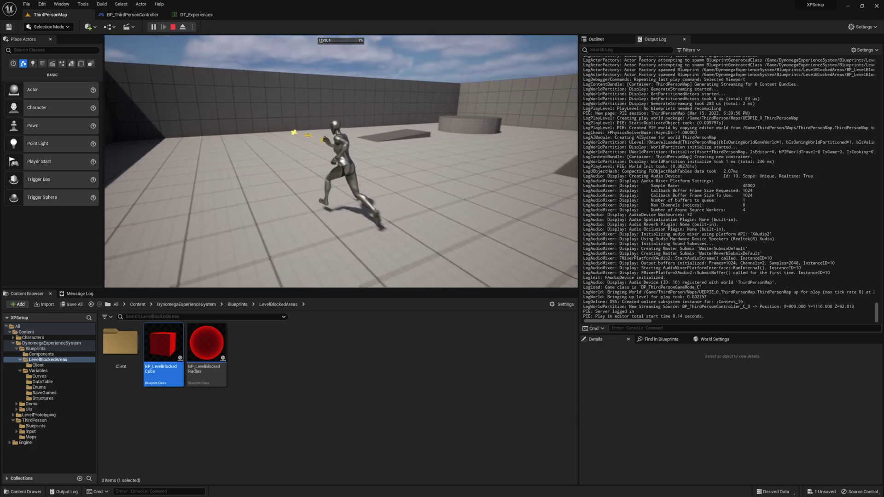
pyautogui.press('Escape')
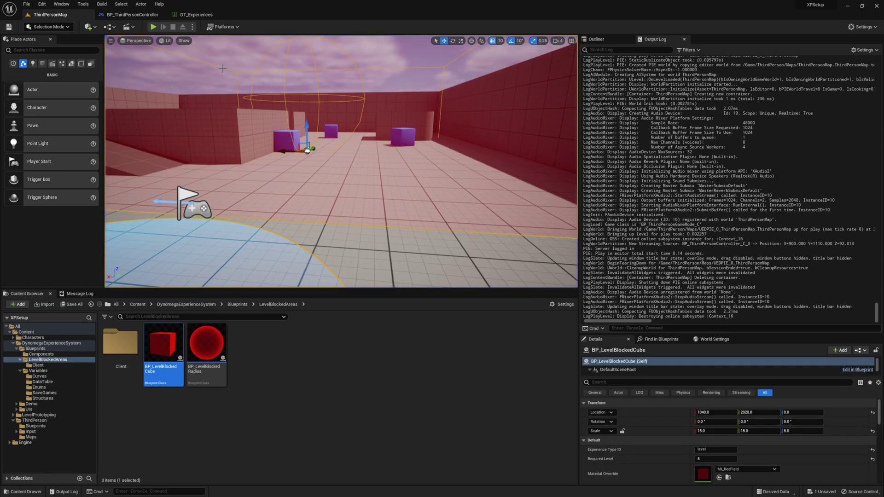
# Step: Disable Is Multiplayer? on the AC_BlockedAreas component in BP_ThirdPersonController and save the blueprint
pyautogui.click(131, 15)
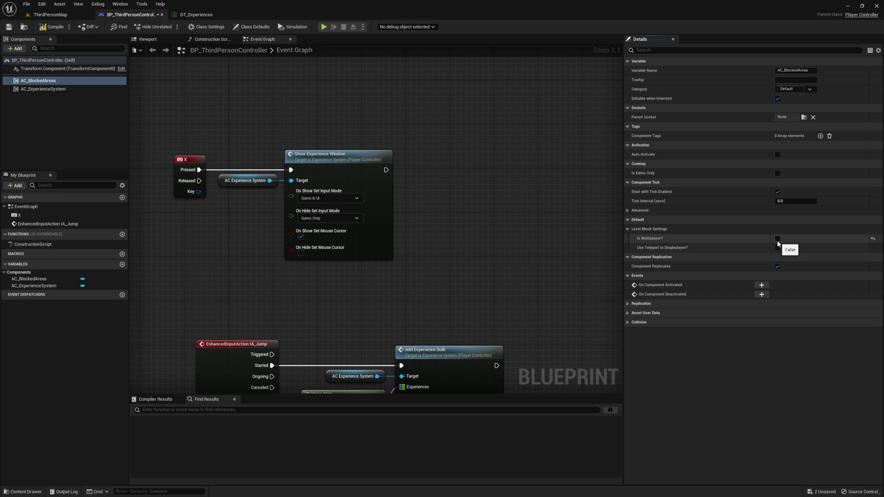
pyautogui.click(9, 27)
pyautogui.click(50, 14)
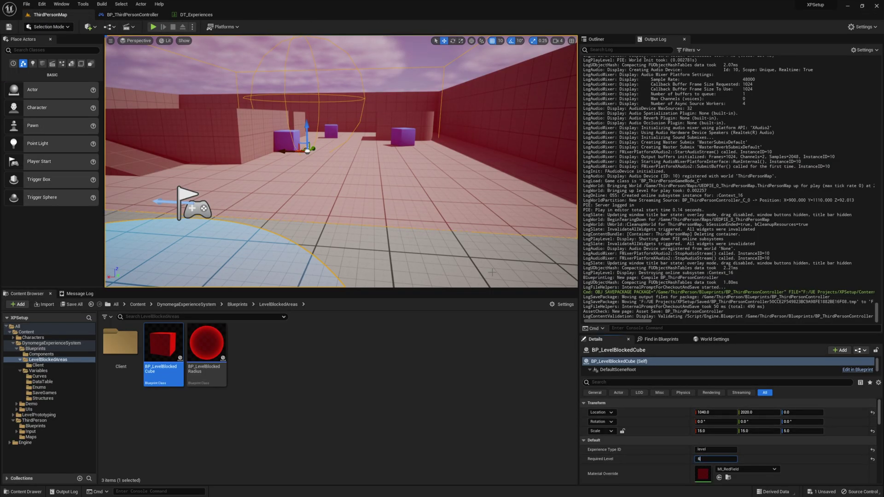
# Step: Set the blocked cube's Required Level to 6, run the game, and walk and jump along the blocked area's boundary
pyautogui.click(153, 27)
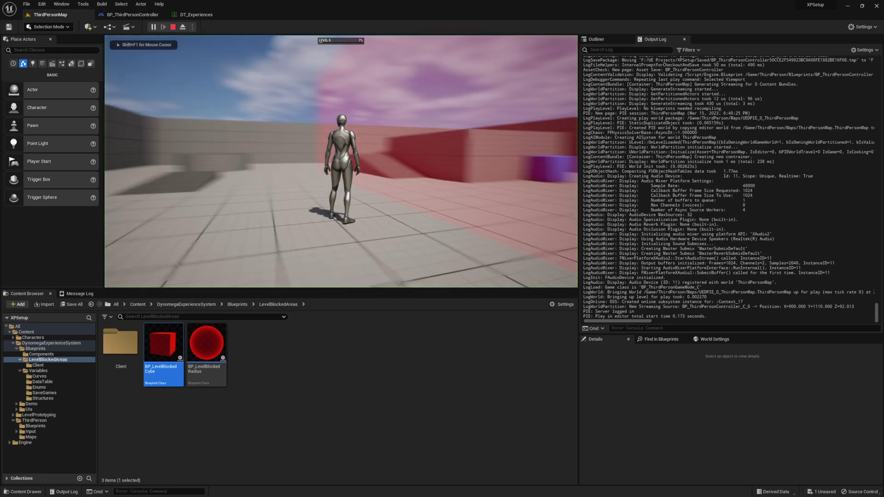
pyautogui.press('w')
pyautogui.press('w')
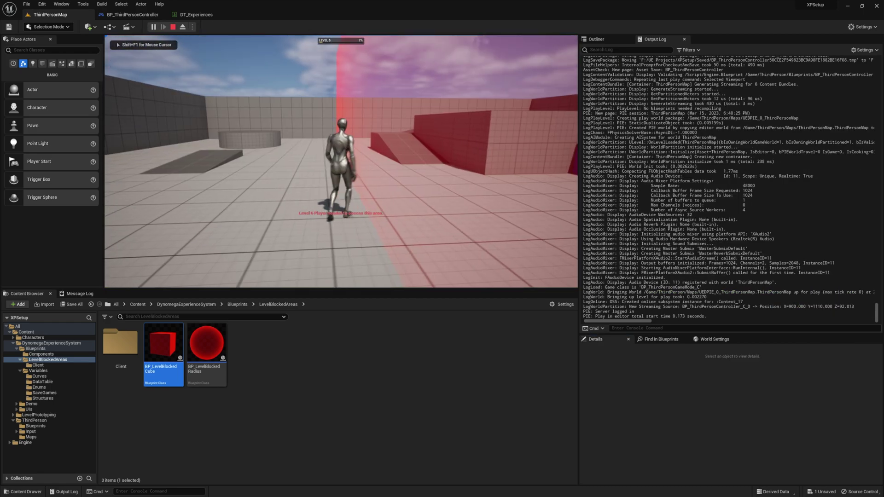
pyautogui.press('d')
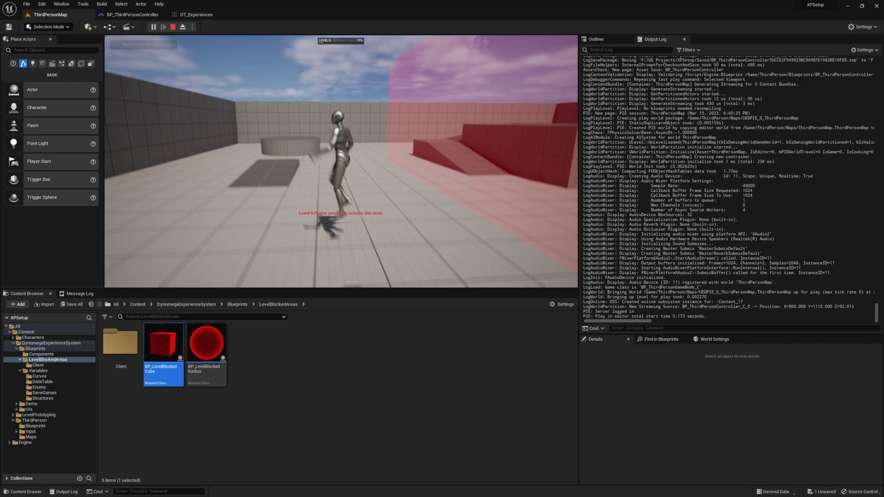
pyautogui.press('space')
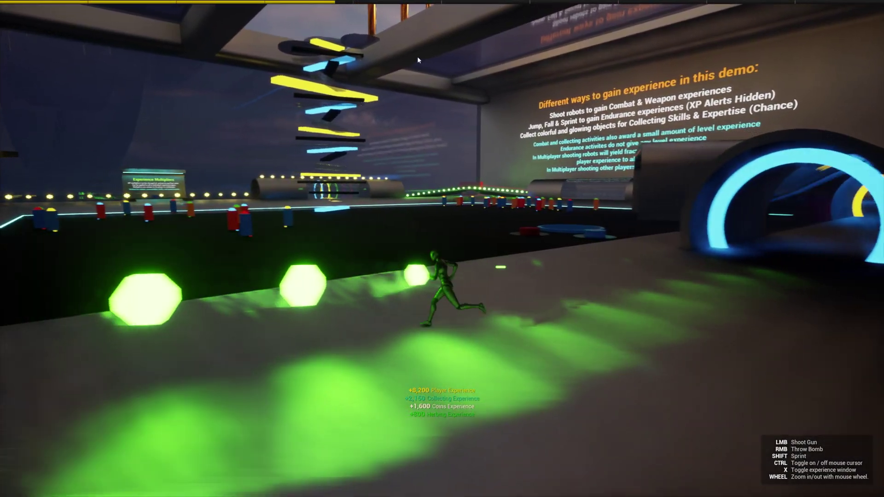
# Step: Show the Experience Levels window in the demo level and run through the tunnels collecting glowing objects and coins
pyautogui.press('x')
pyautogui.press('a')
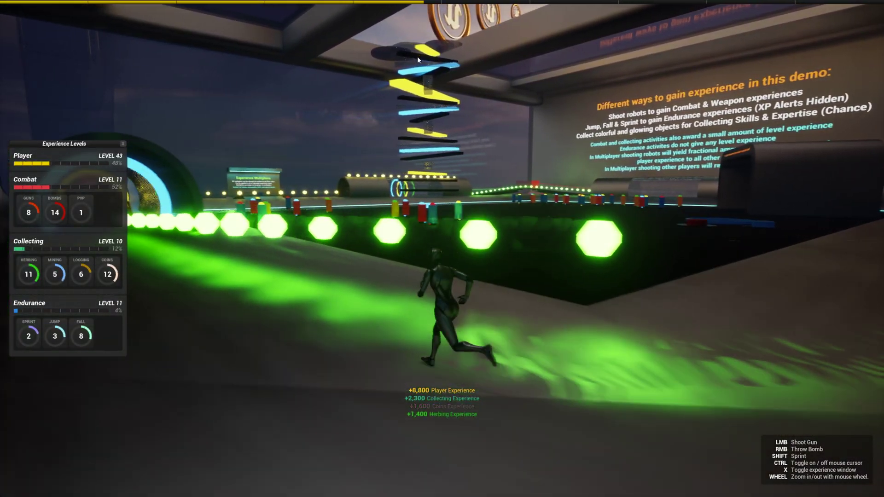
pyautogui.press('w')
pyautogui.press('w')
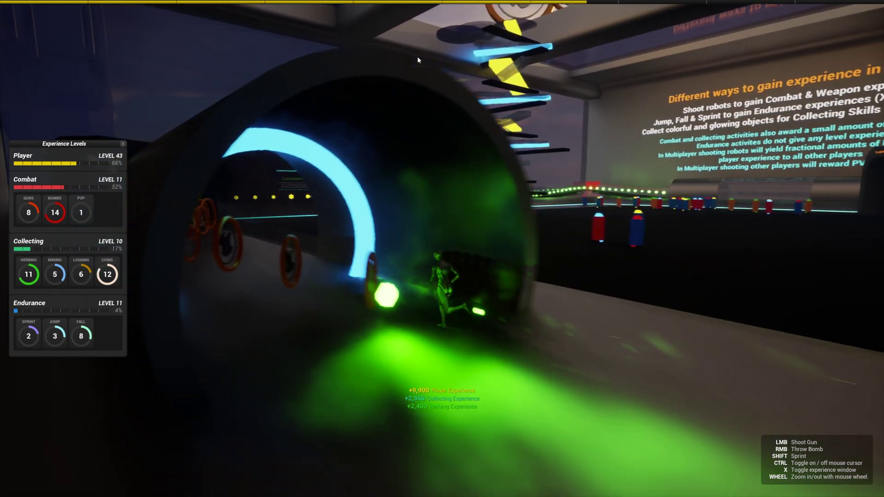
pyautogui.press('w')
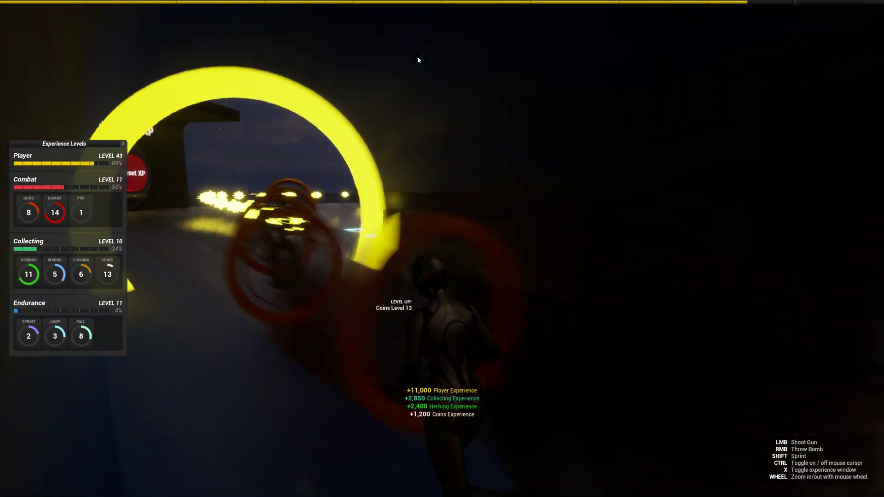
pyautogui.press('w')
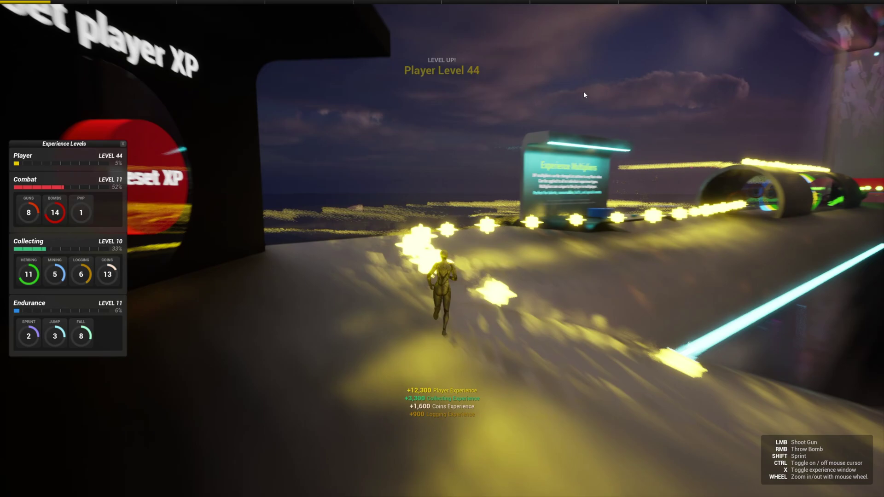
pyautogui.press('w')
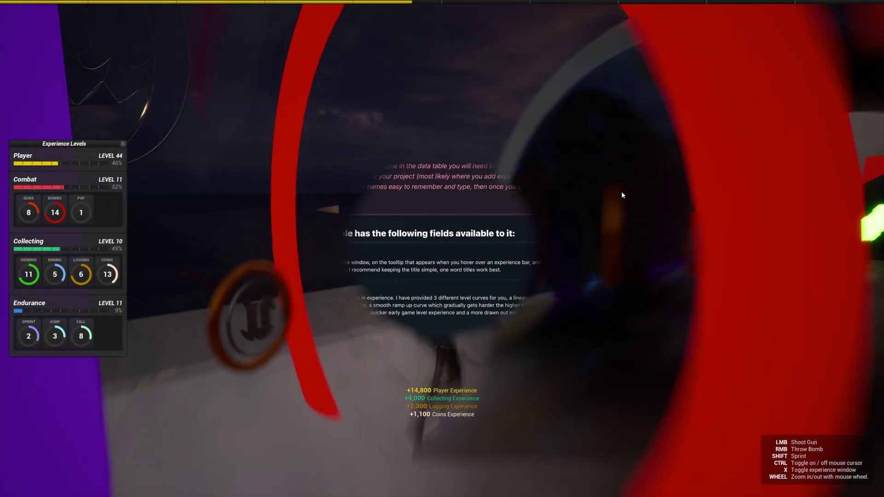
# Step: Sprint across the demo level and shoot the robots to gain Combat and Guns experience
pyautogui.scroll(-1, 407, 259)
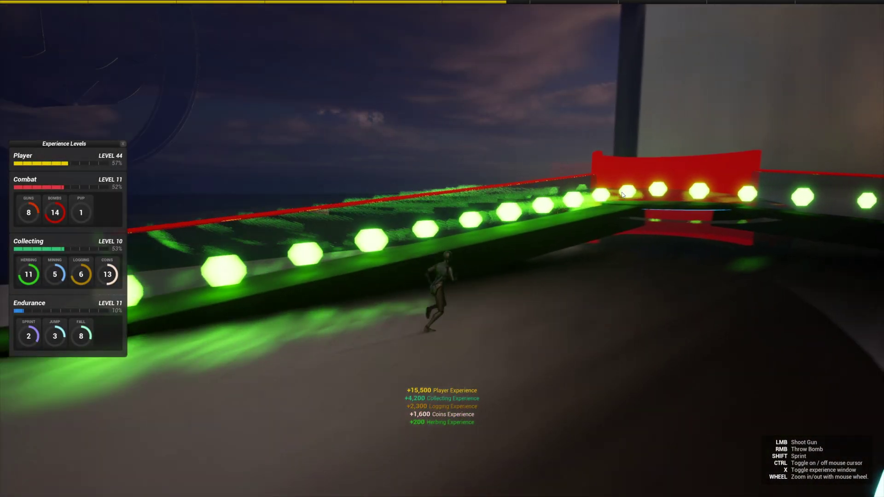
pyautogui.hotkey('shift', 'w')
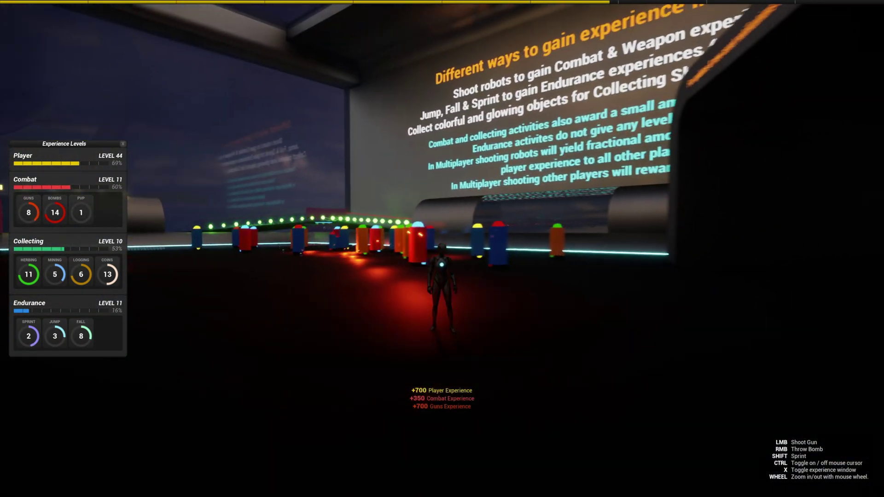
pyautogui.hotkey('shift', 'a')
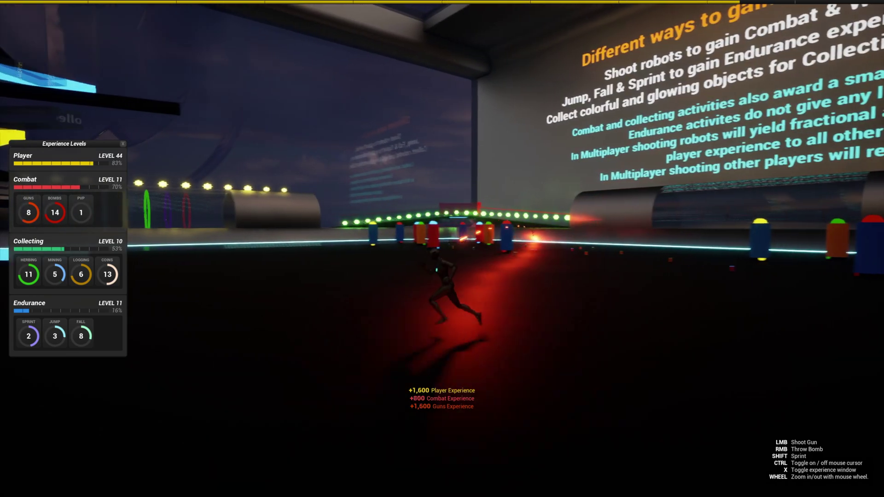